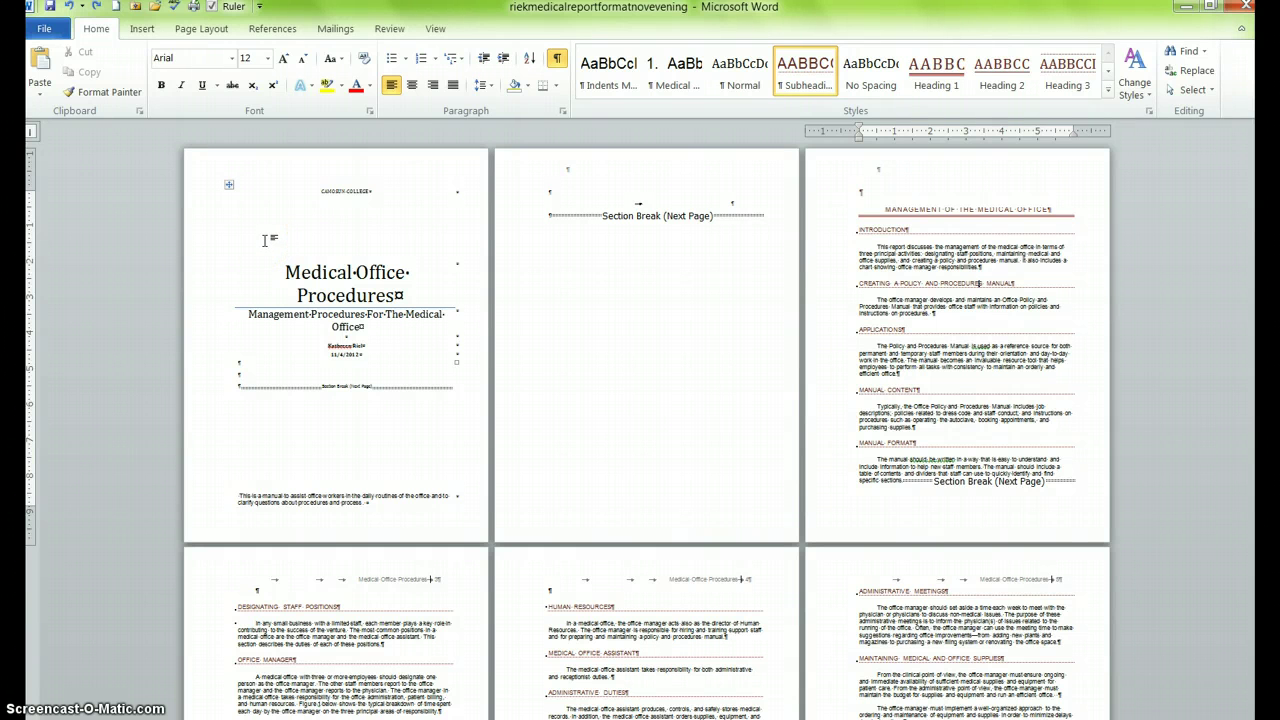
left_click(266, 250)
left_click(275, 255)
left_click(295, 289)
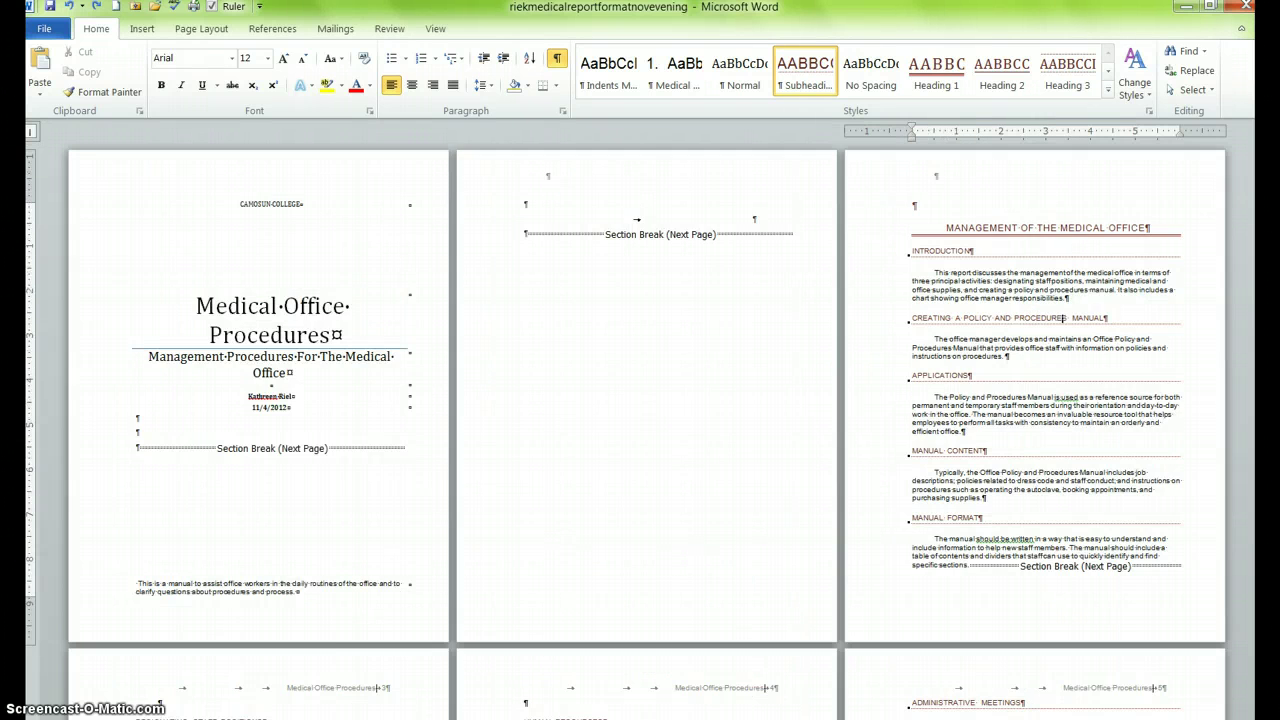
Step: Set a custom top margin of 1.5" for the section that starts with the Management of the Medical Office heading
scroll(456, 352, "up", 1, "ctrl")
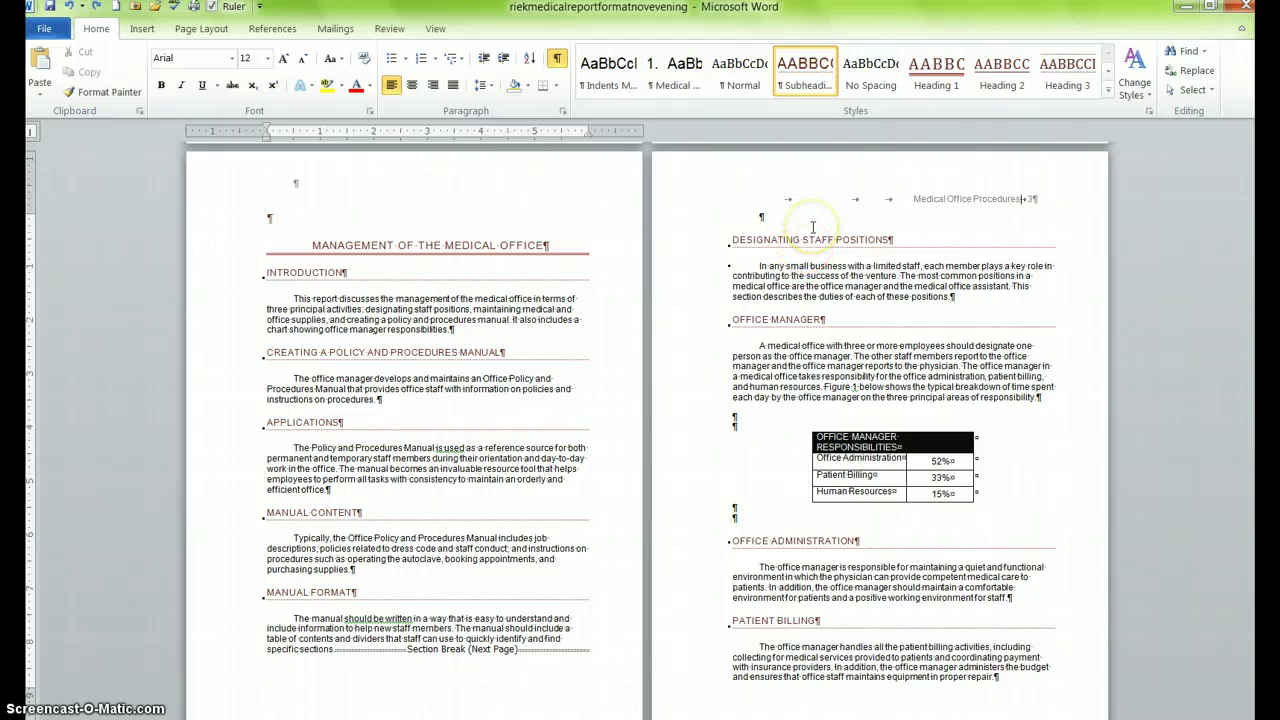
left_click(311, 245)
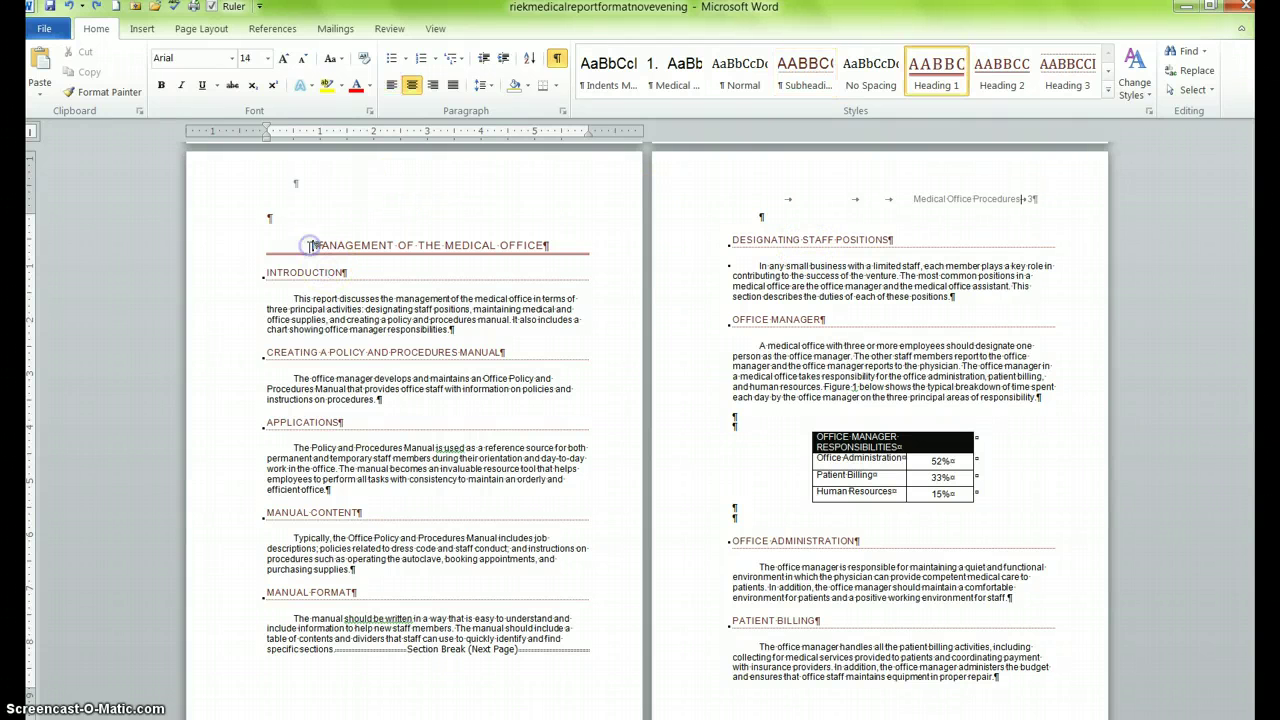
left_click(185, 29)
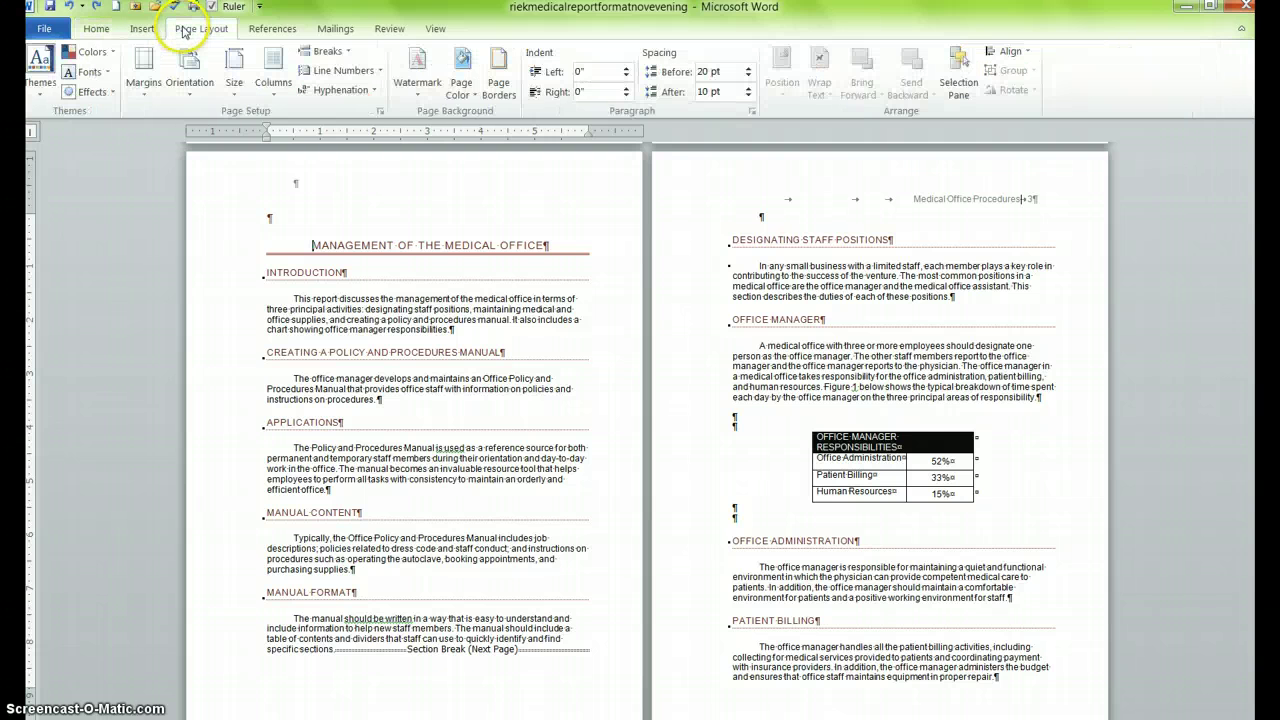
left_click(145, 95)
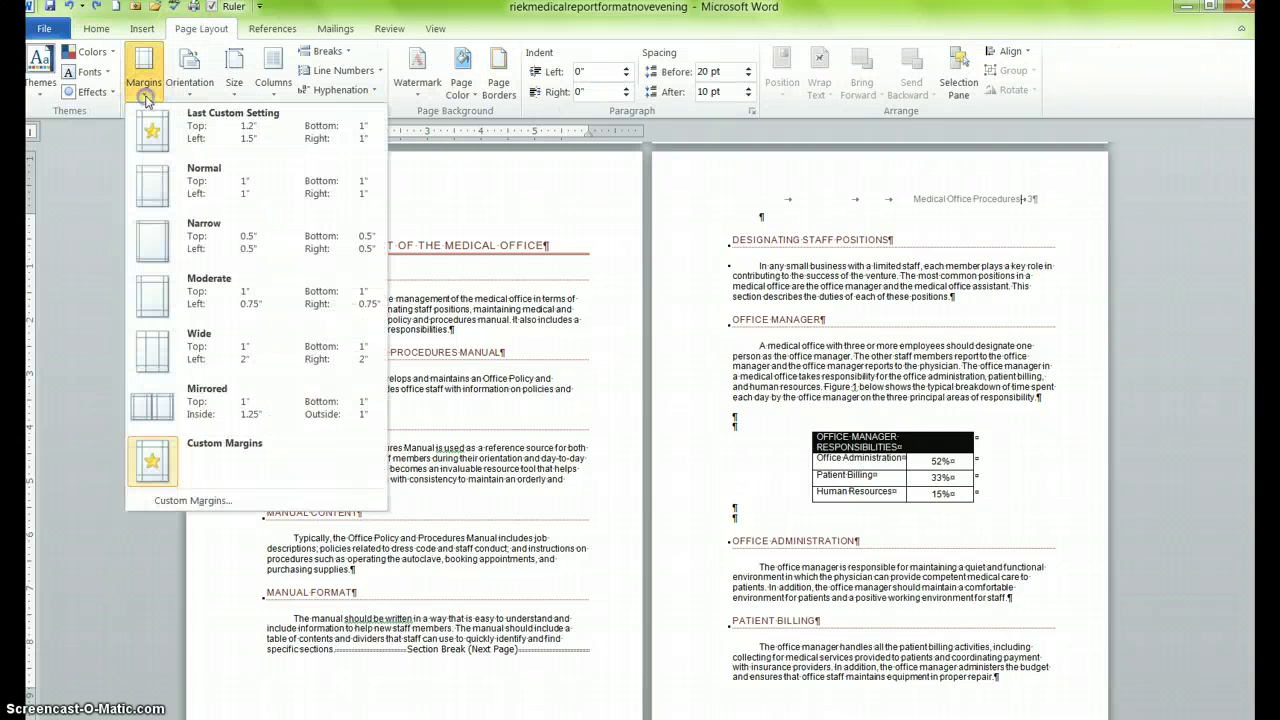
left_click(248, 503)
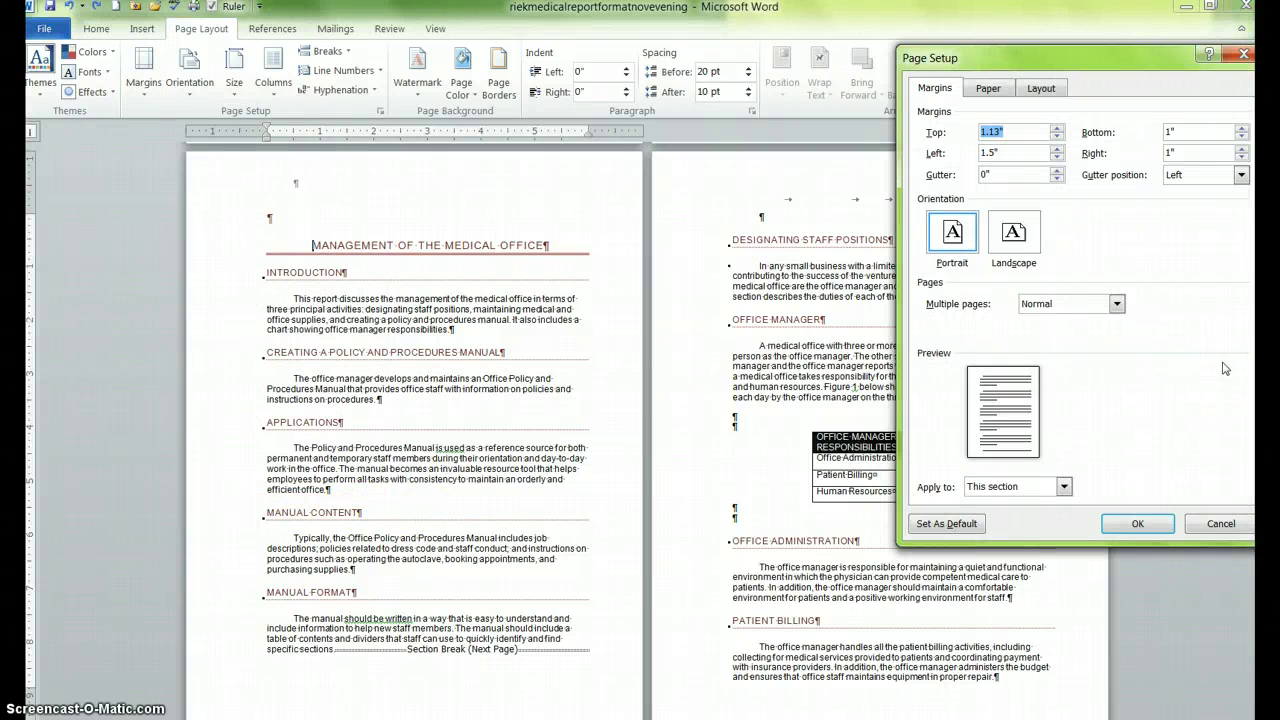
left_click(1056, 128)
left_click(1056, 128)
left_click(1056, 128)
left_click(1056, 128)
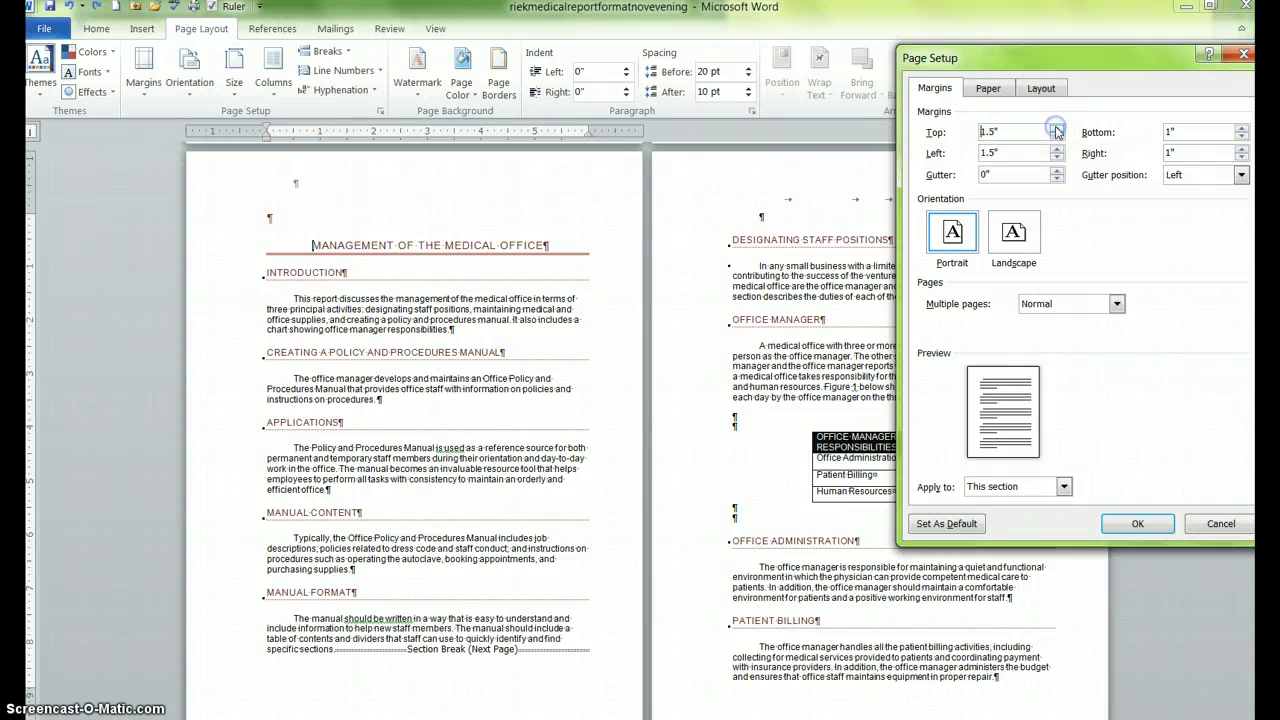
left_click(1138, 524)
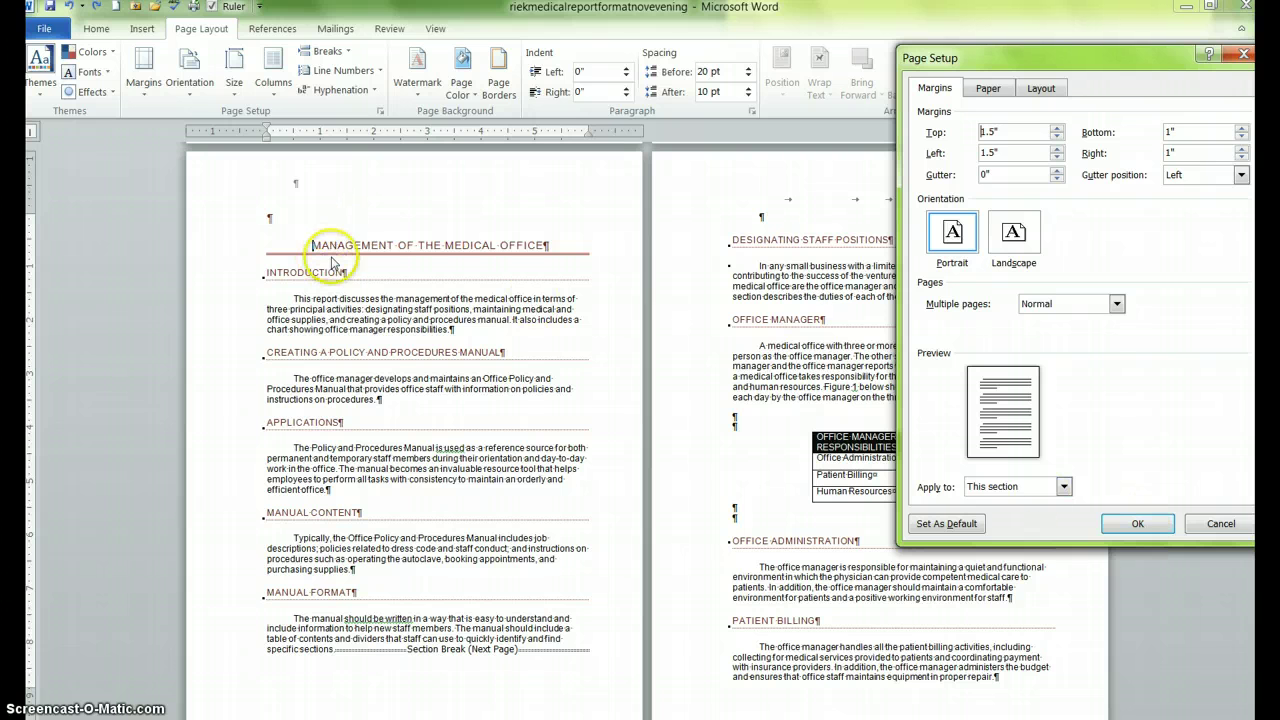
left_click(1137, 523)
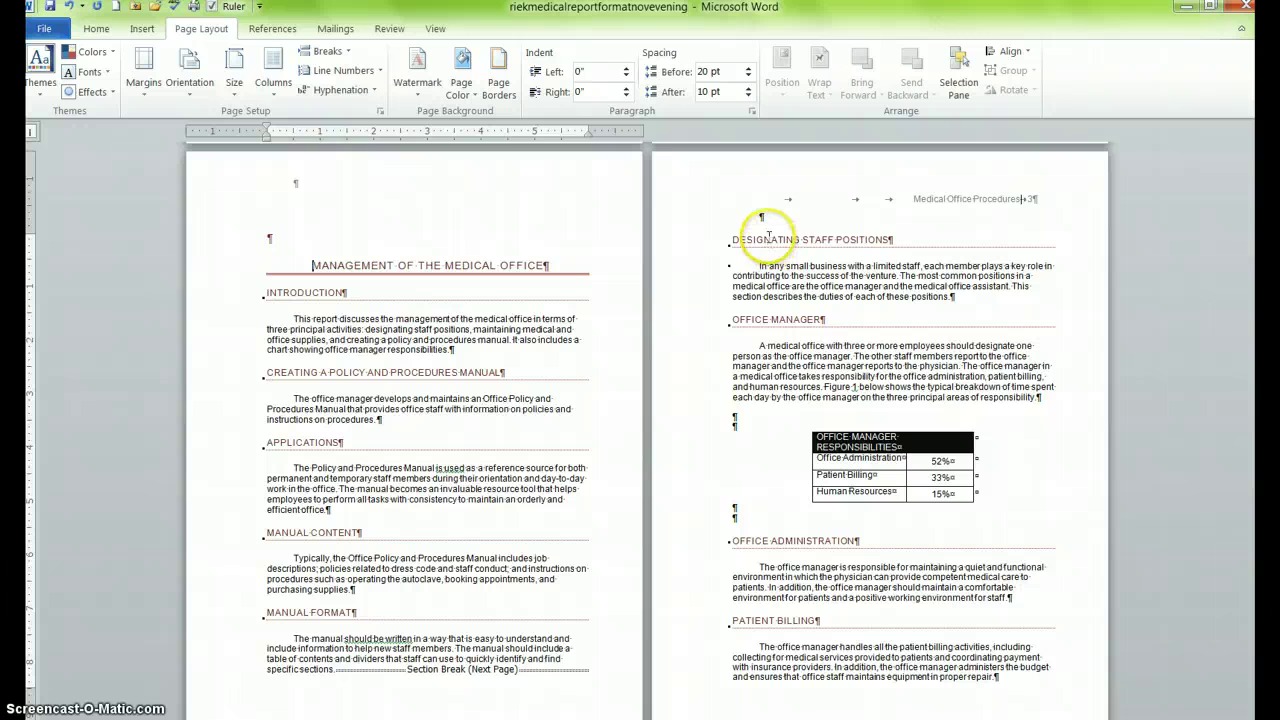
Step: Set a custom top margin of 1" for the section that starts with the Designating Staff Positions heading
left_click(732, 240)
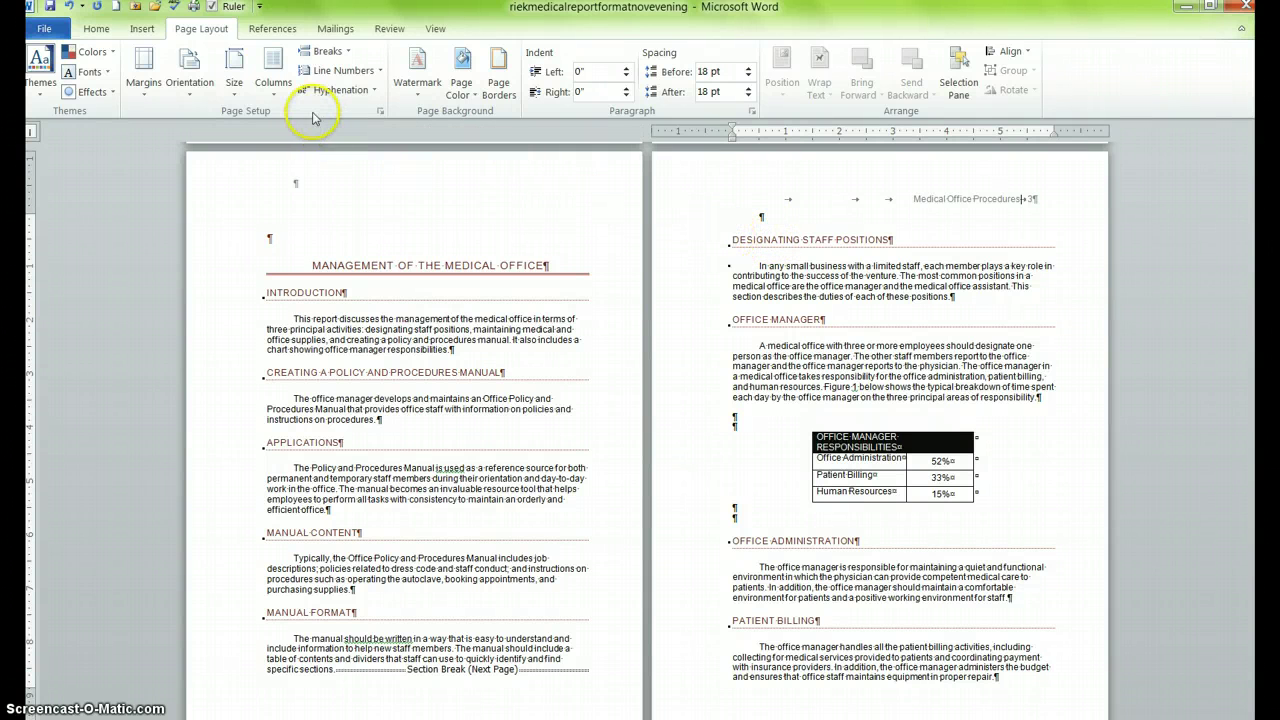
left_click(144, 88)
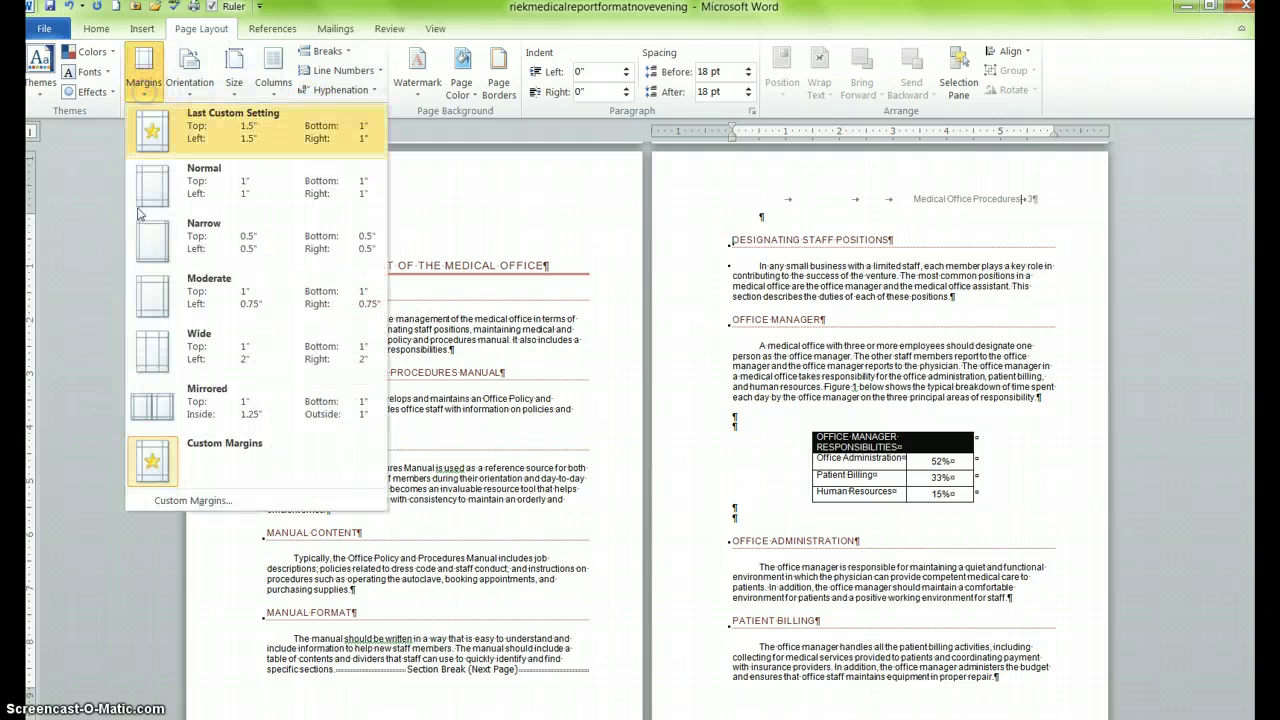
left_click(219, 508)
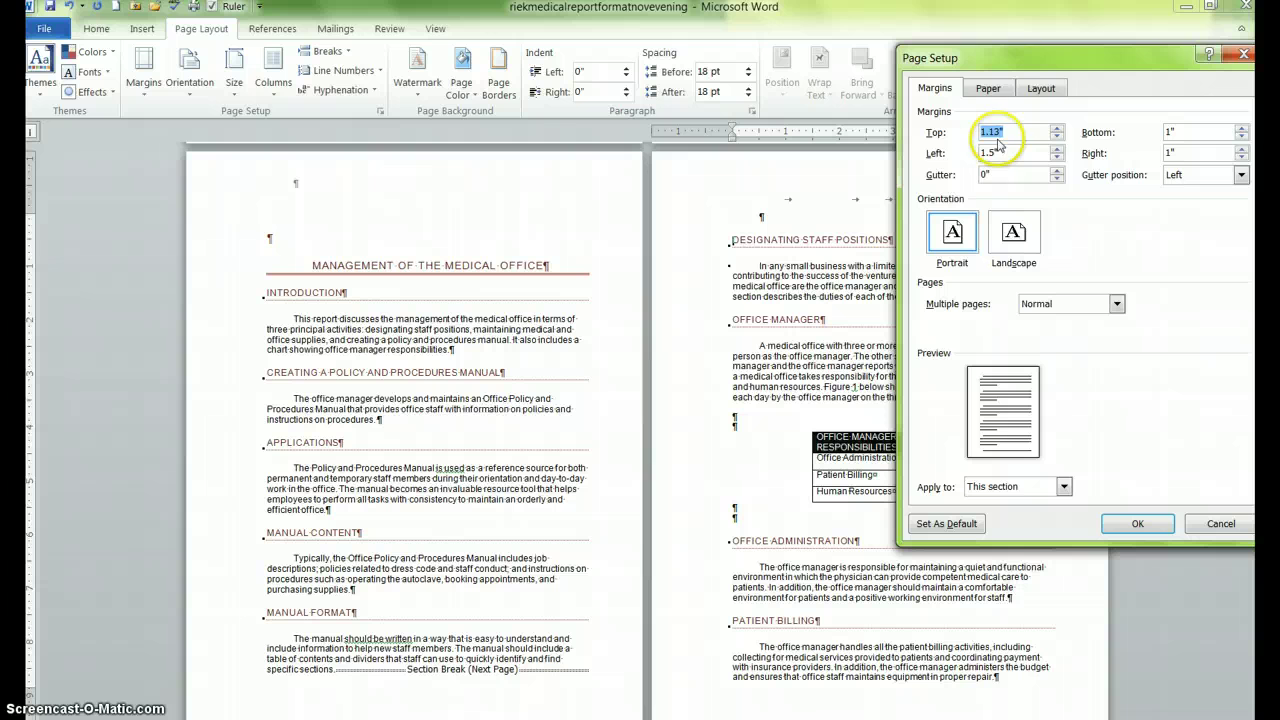
left_click(1057, 137)
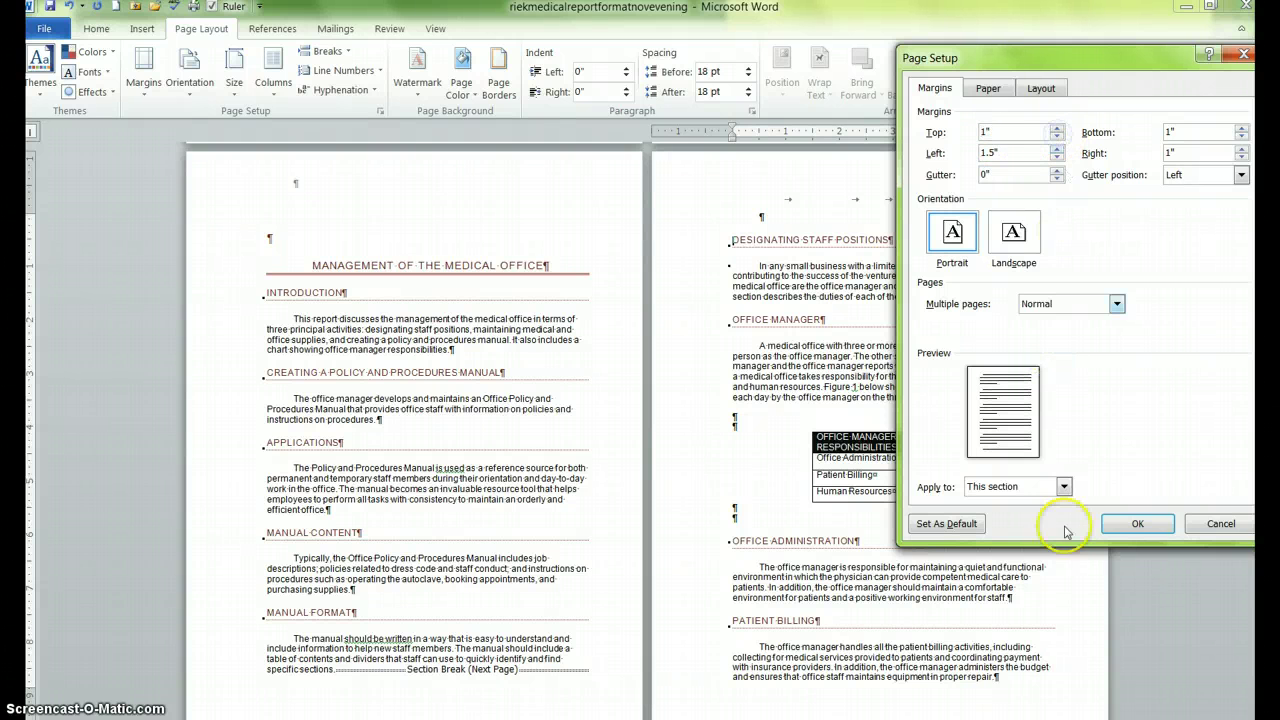
left_click(1137, 523)
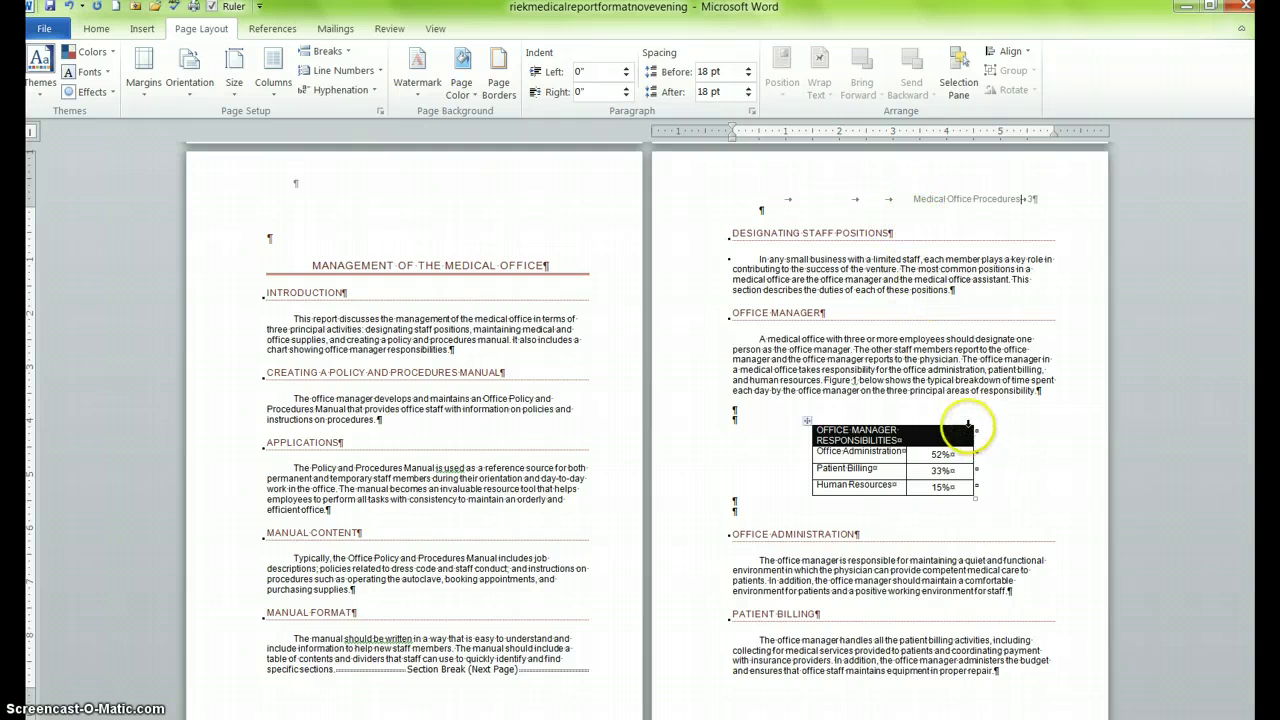
Step: Examine the spacing between the page header and the first heading on pages 3 to 6
scroll(970, 420, "down", 5)
scroll(959, 413, "down", 3)
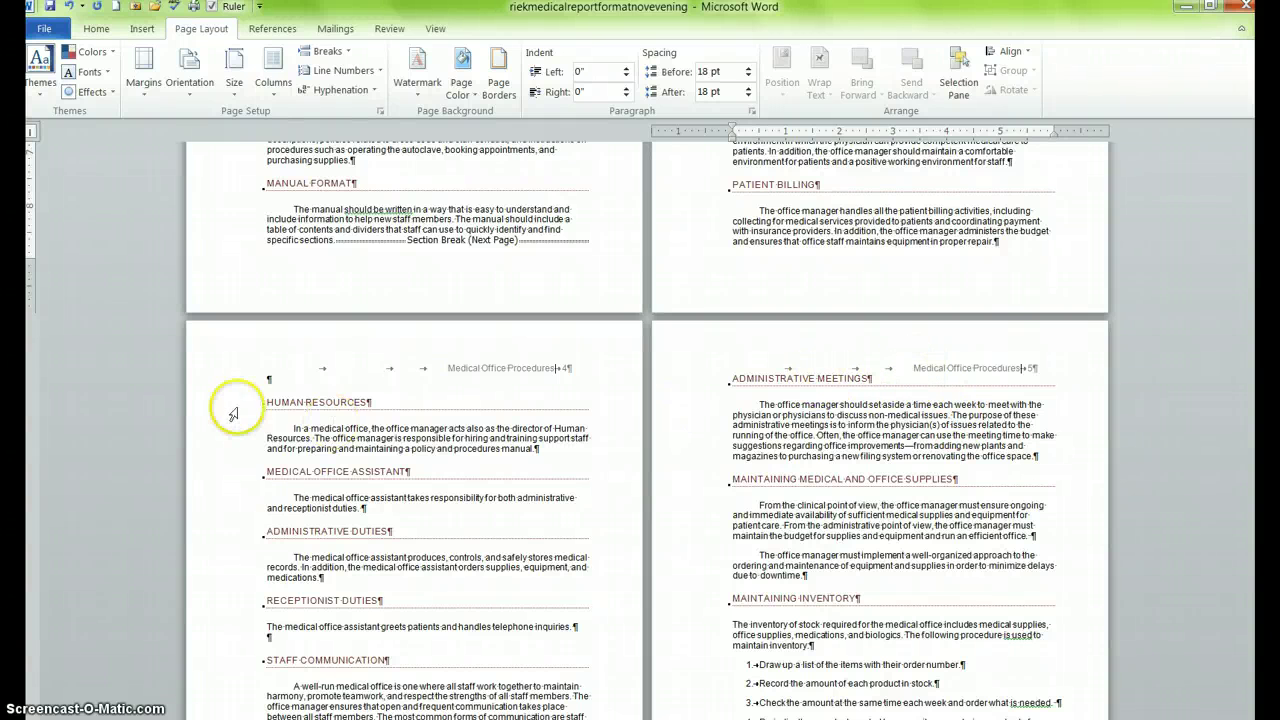
scroll(651, 471, "down", 1)
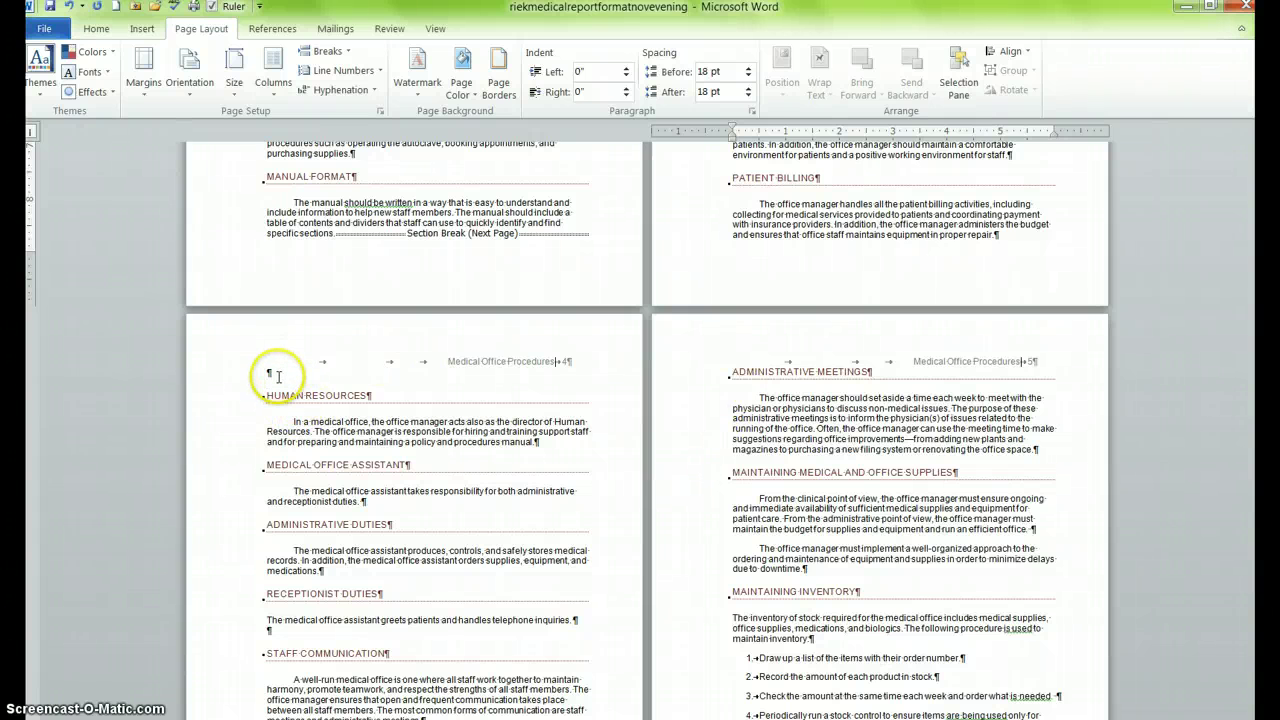
scroll(741, 408, "up", 12)
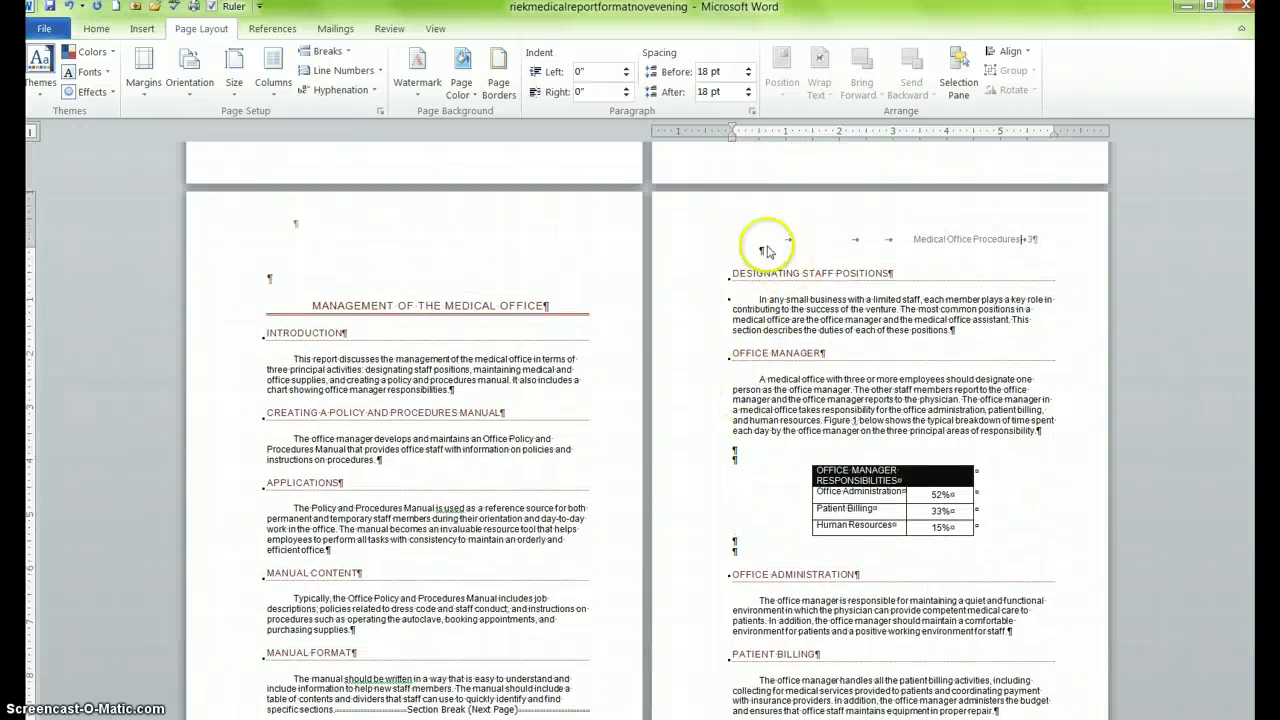
scroll(701, 440, "down", 4)
scroll(701, 440, "down", 11)
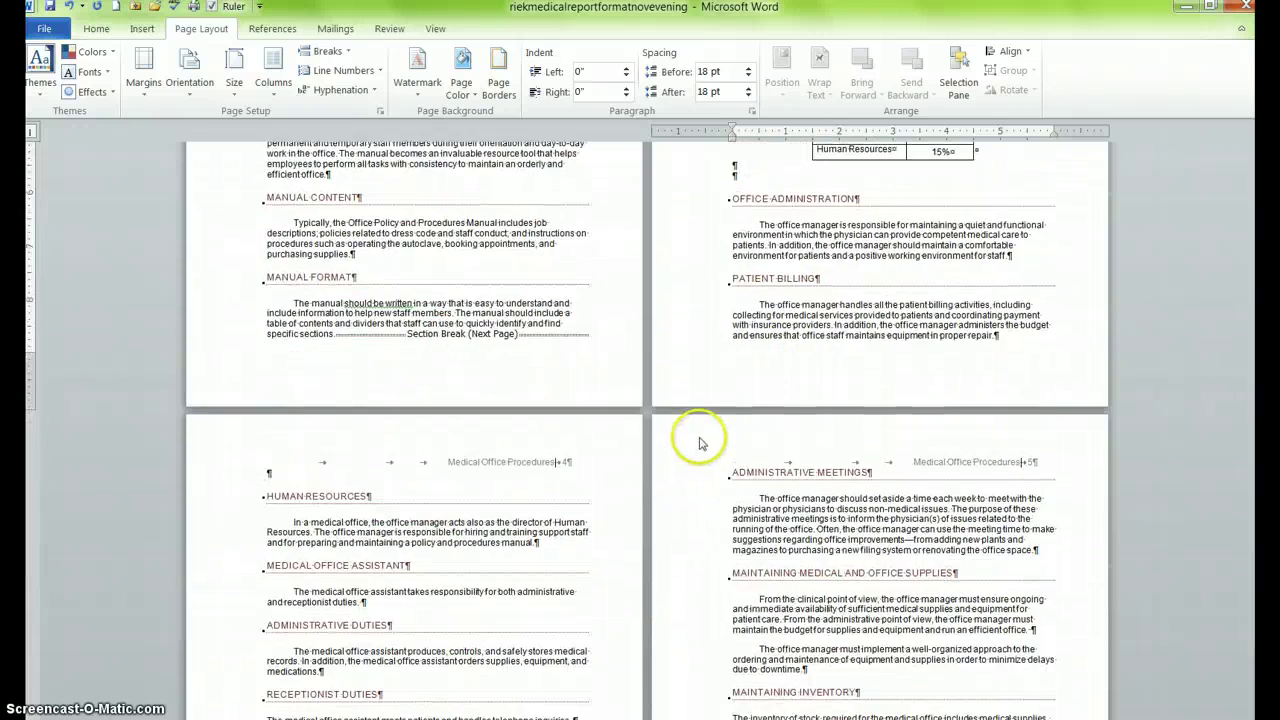
scroll(687, 444, "down", 5)
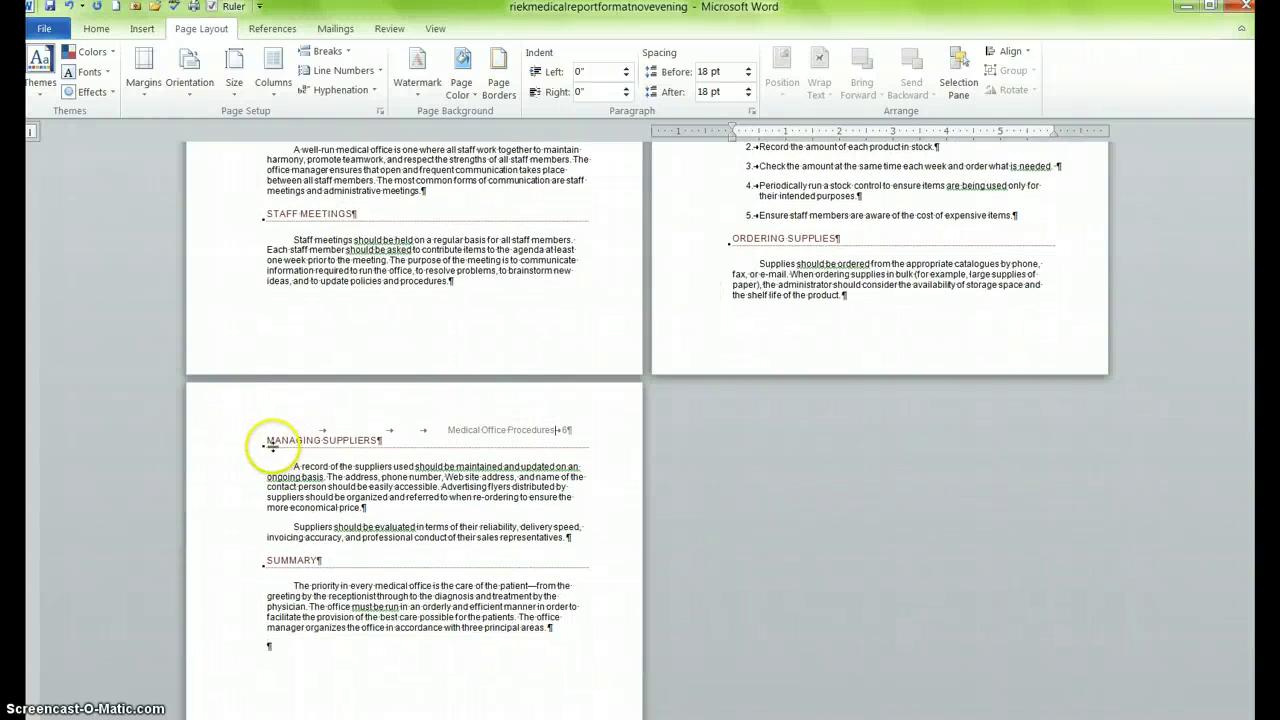
scroll(666, 458, "up", 5)
scroll(670, 459, "up", 3)
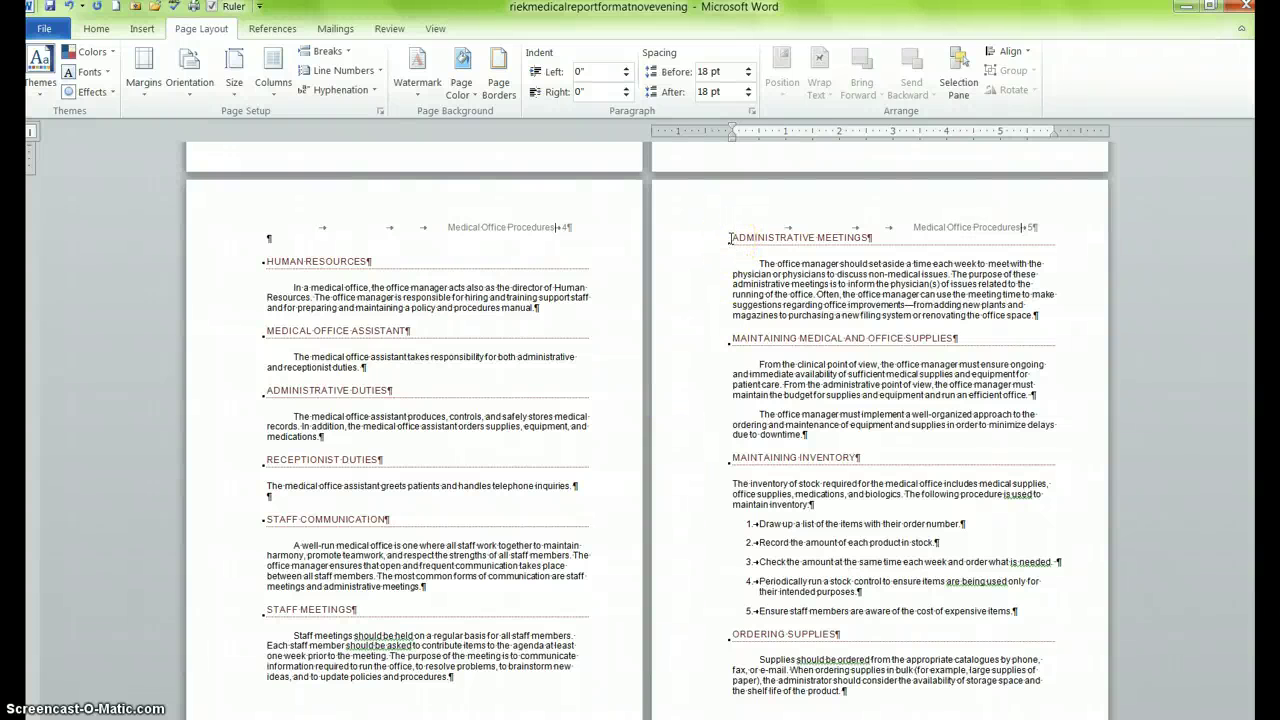
Step: Insert a blank line above the Administrative Meetings heading on page 5
left_click(727, 242)
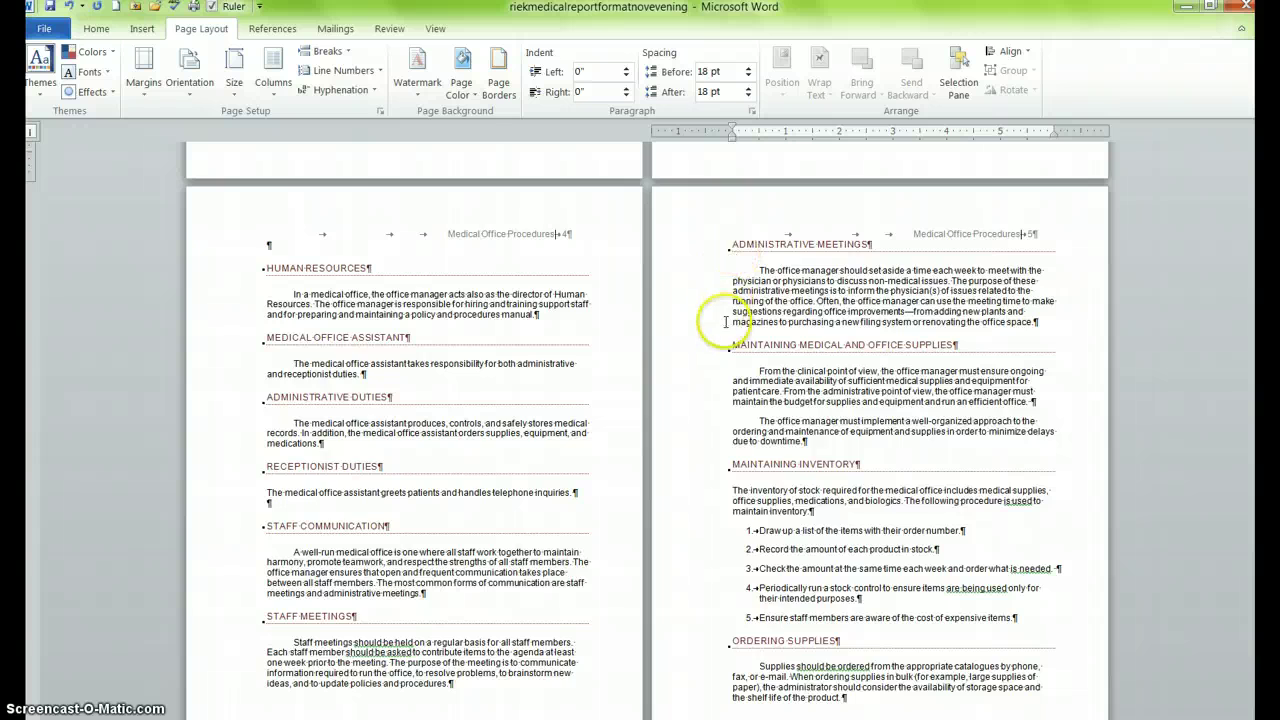
scroll(705, 345, "down", 5)
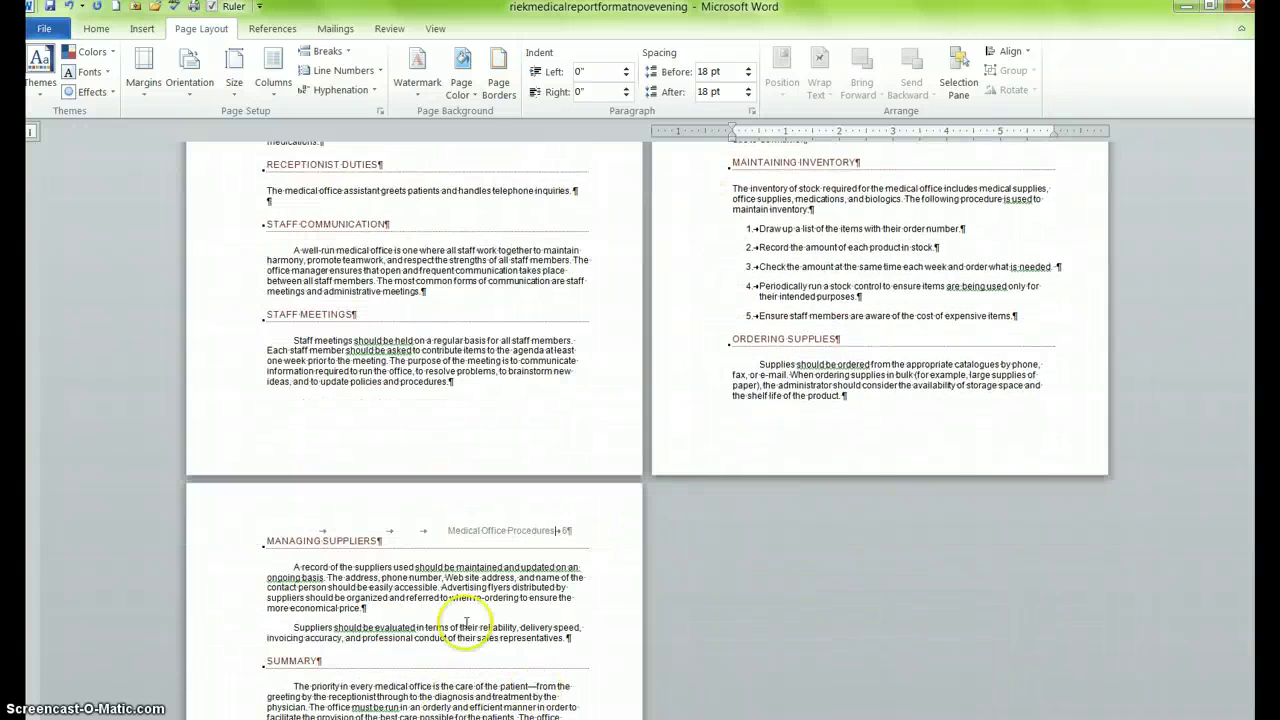
scroll(890, 300, "up", 5)
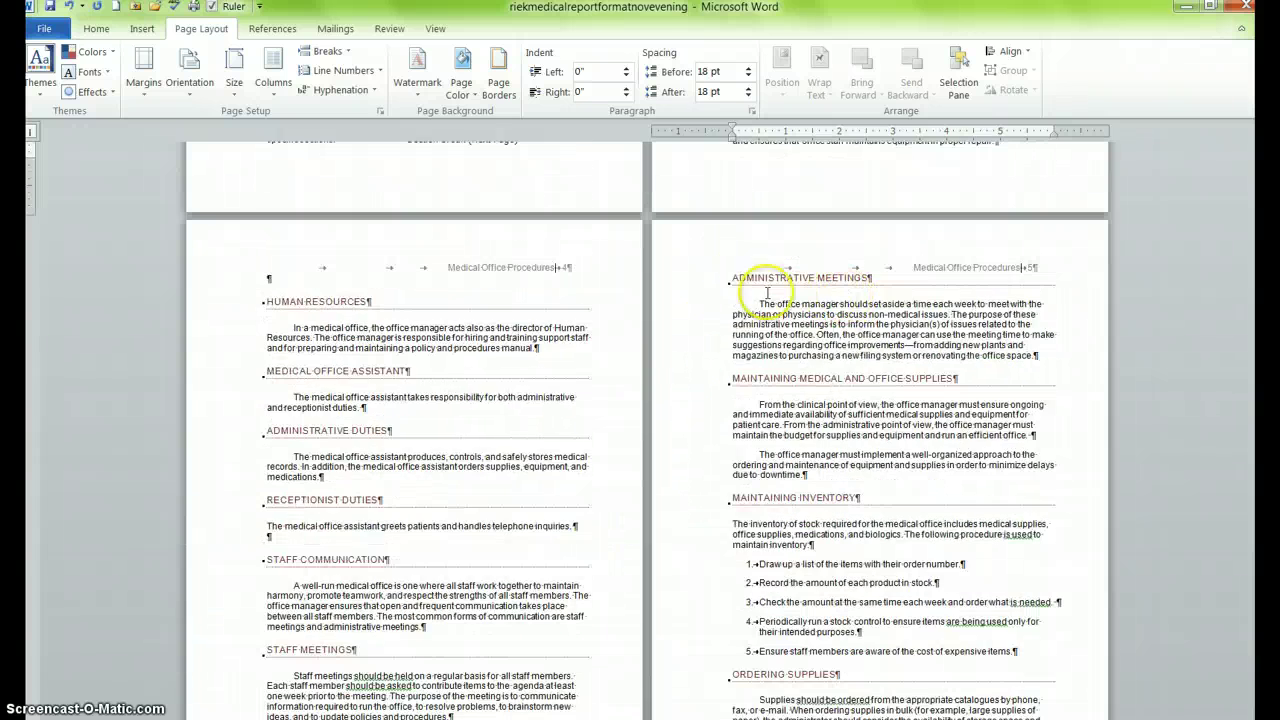
left_click(733, 280)
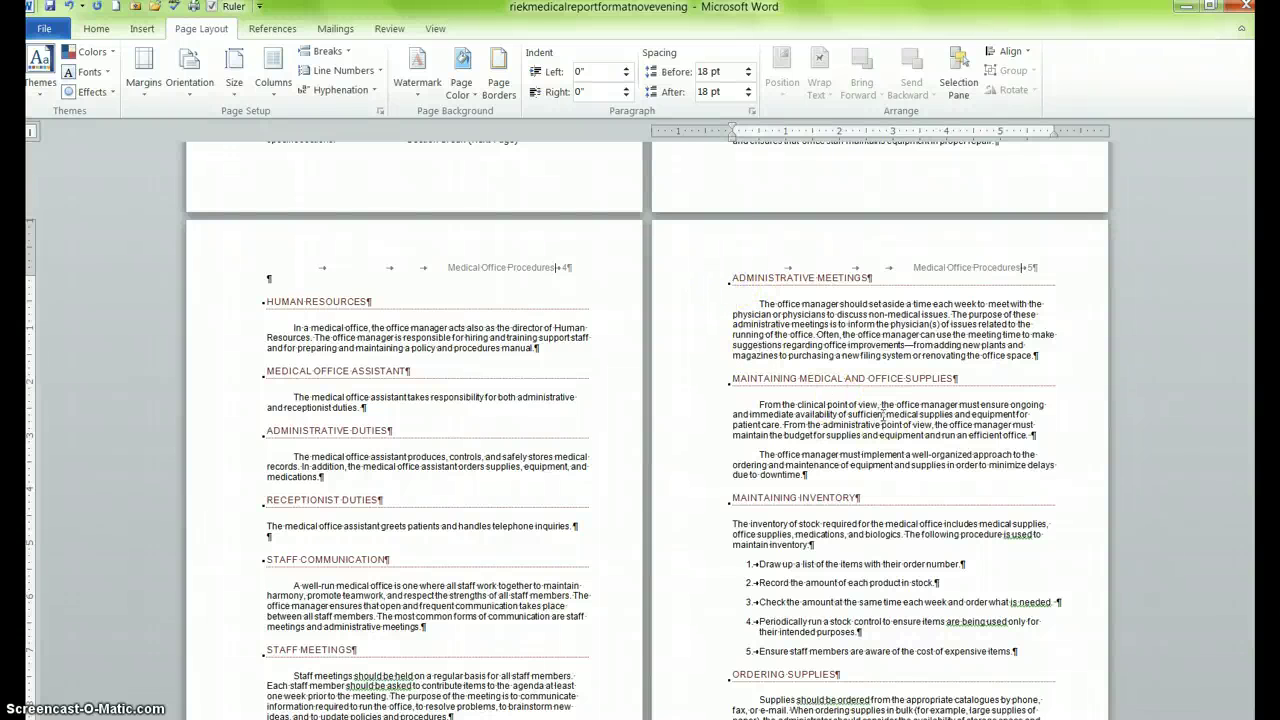
key("Return")
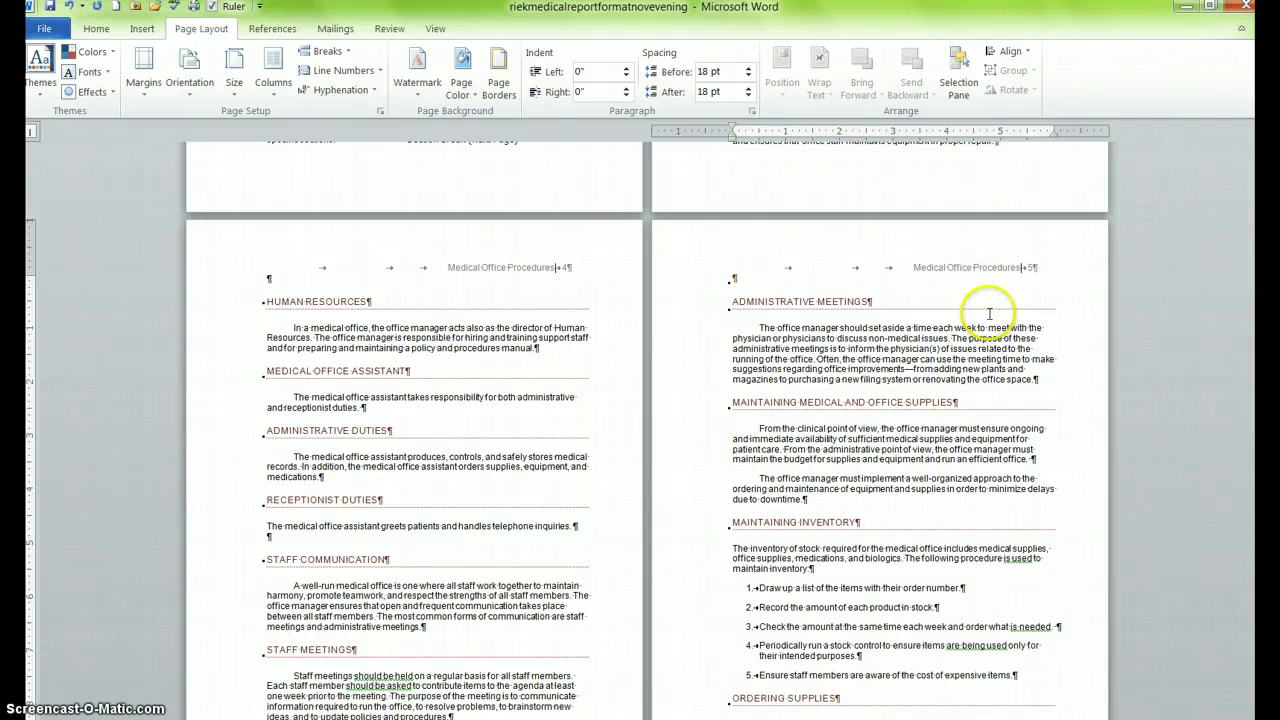
Step: Apply Keep with next and Keep lines together to the Ordering Supplies heading and its paragraph
scroll(989, 314, "down", 10)
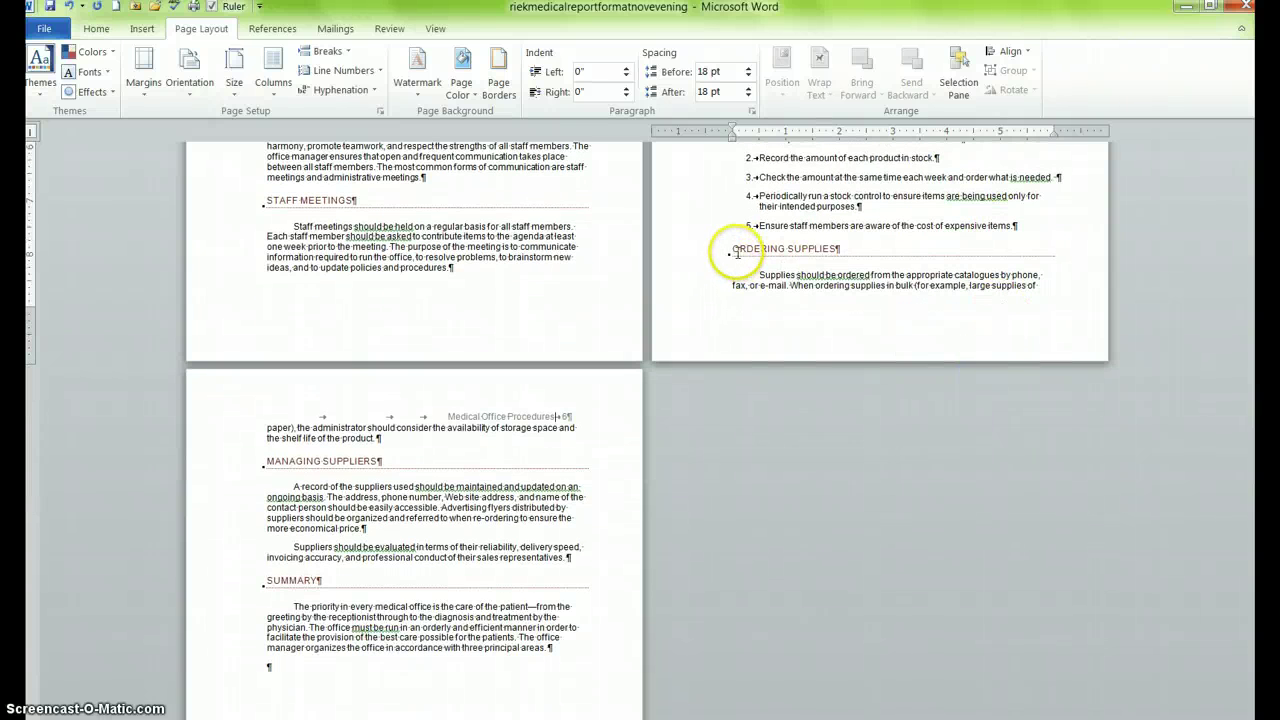
left_click_drag(731, 248, 474, 438)
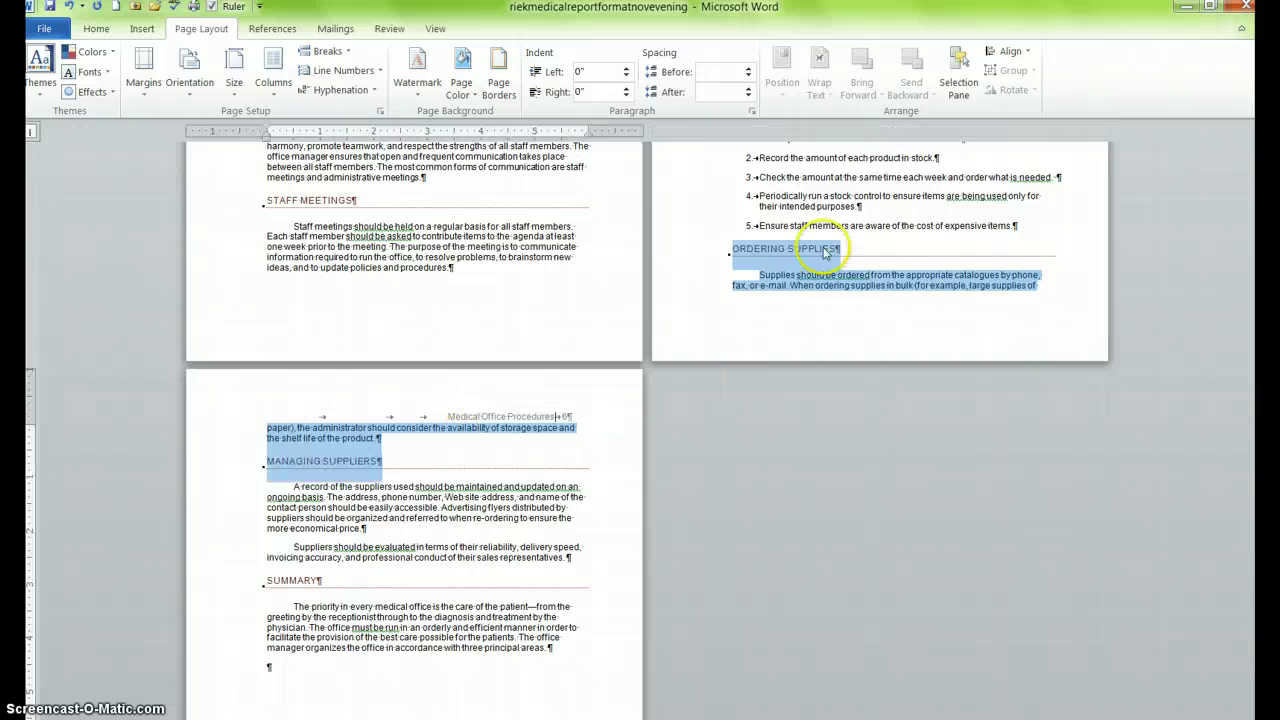
left_click(746, 260)
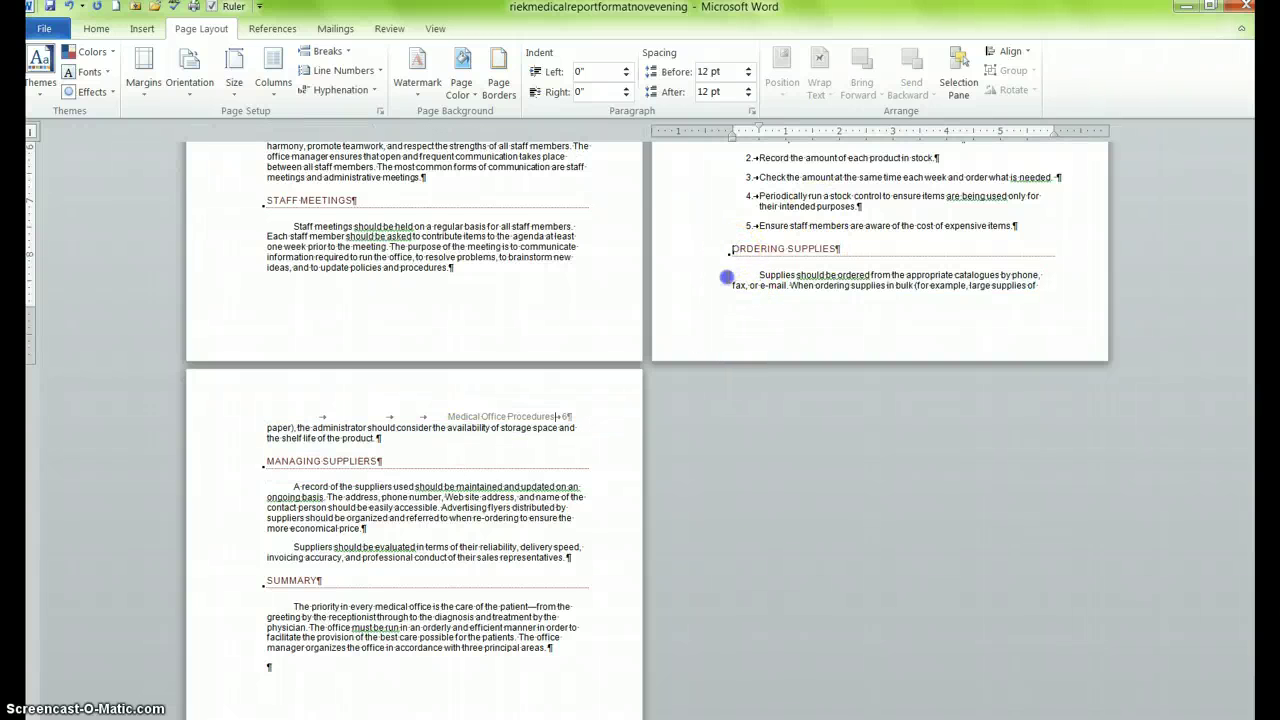
left_click_drag(726, 277, 516, 440)
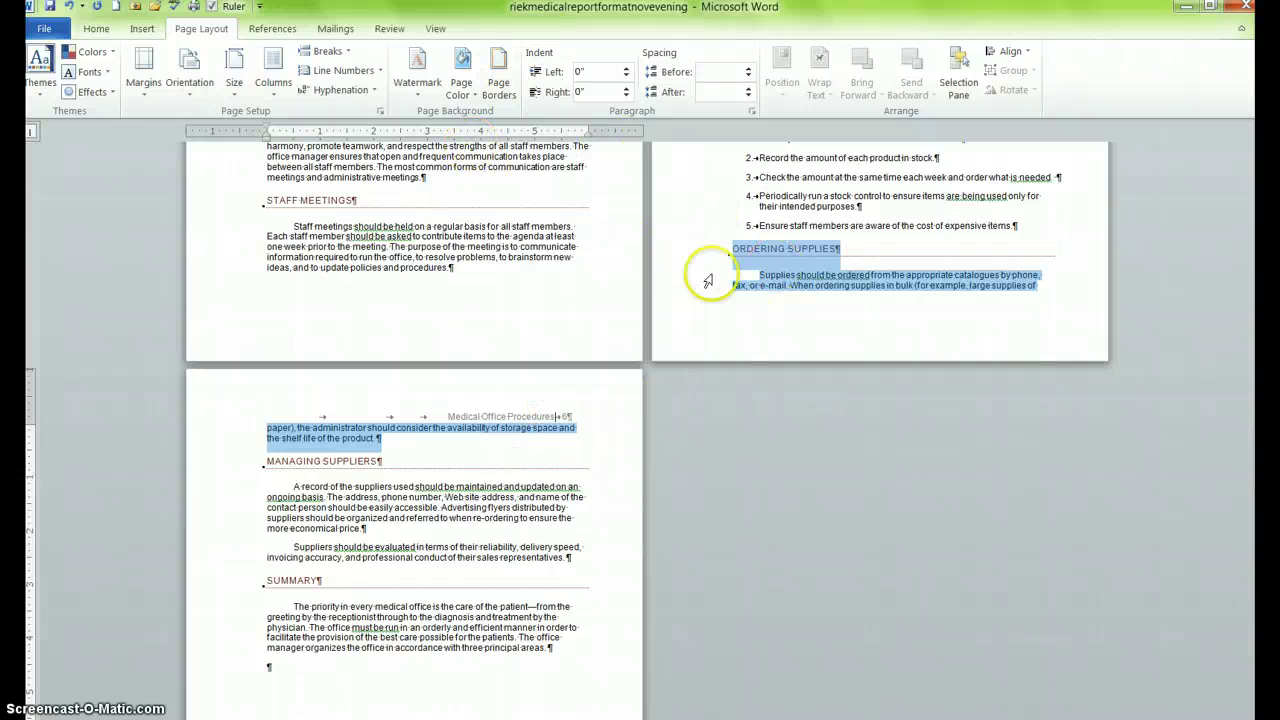
left_click(369, 441)
left_click_drag(375, 438, 731, 262)
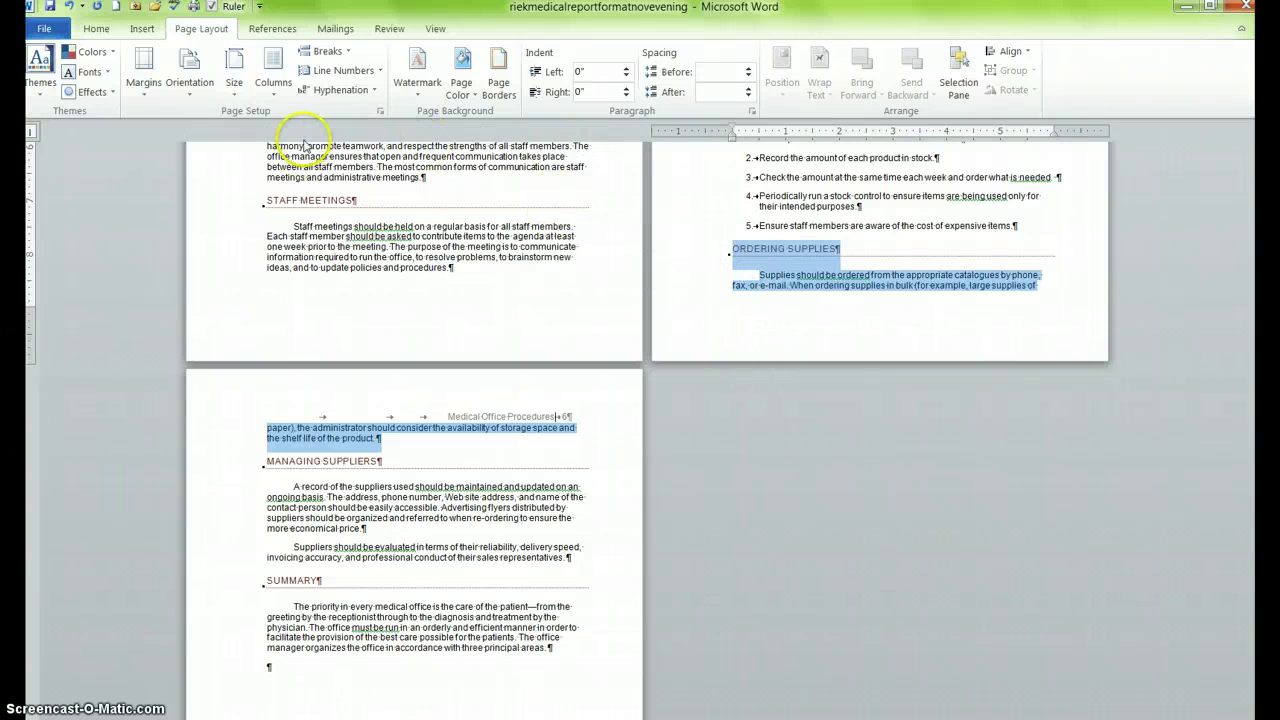
left_click(95, 29)
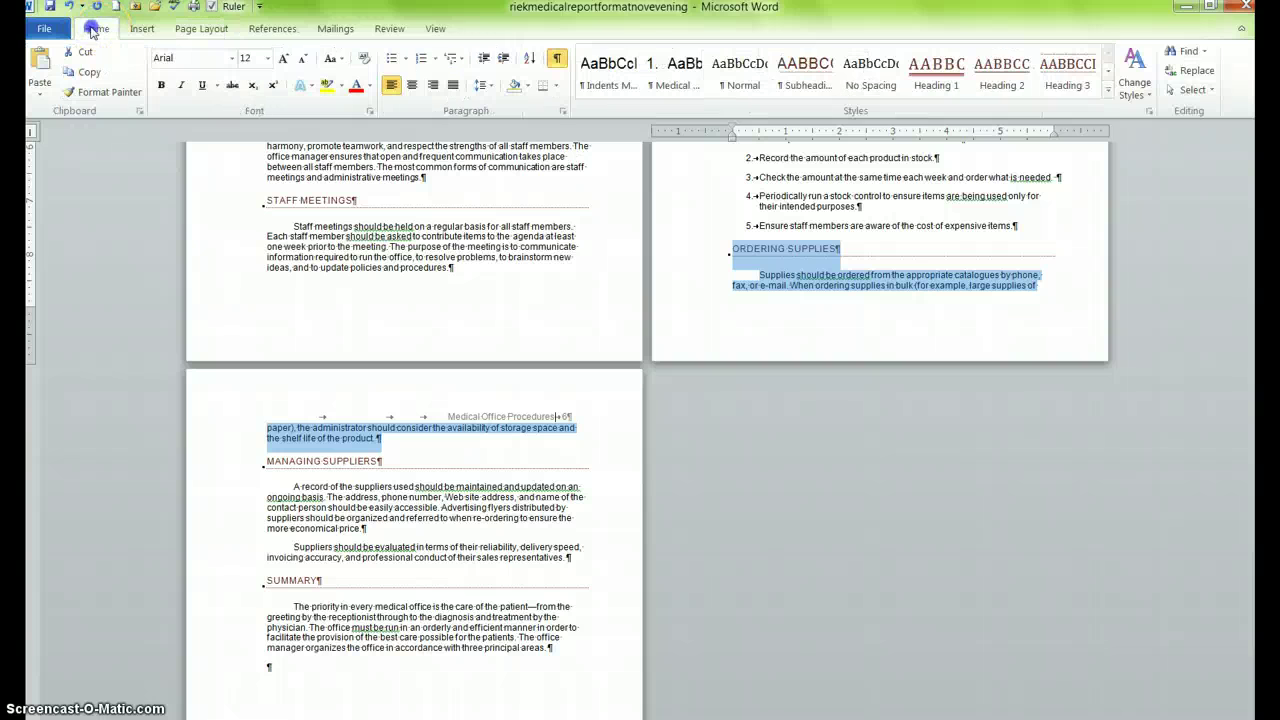
left_click(563, 111)
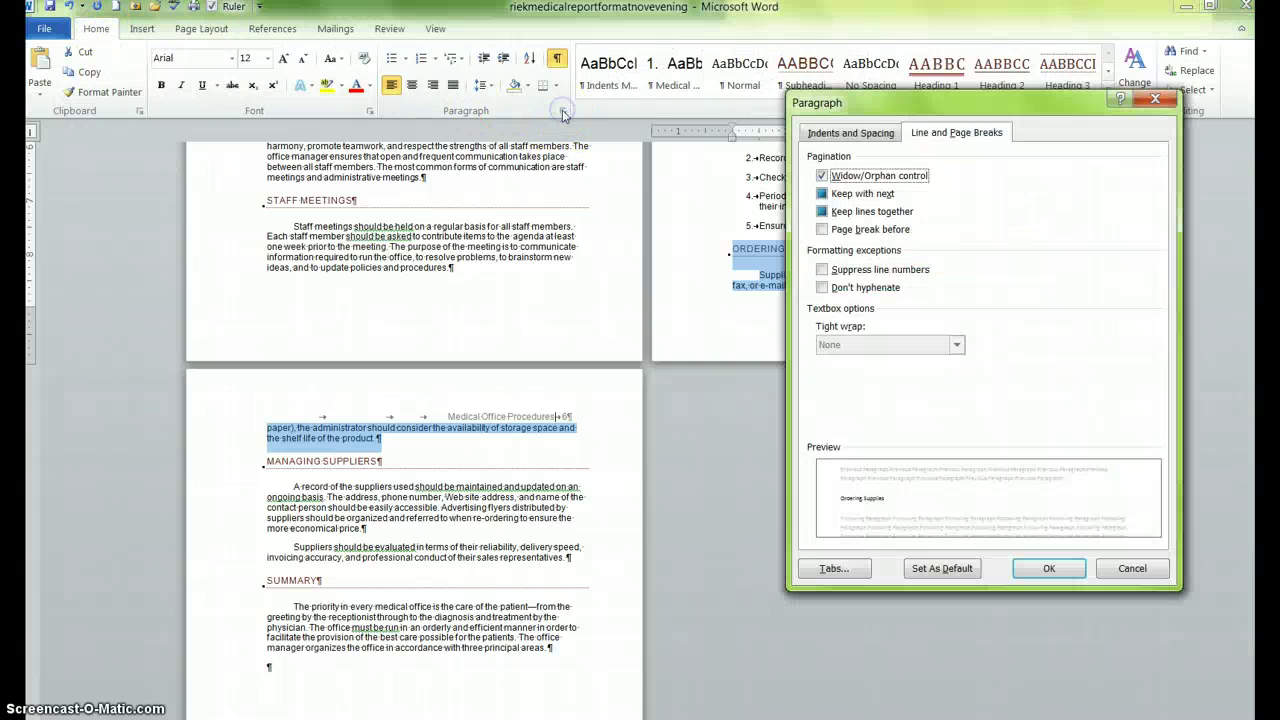
left_click(822, 193)
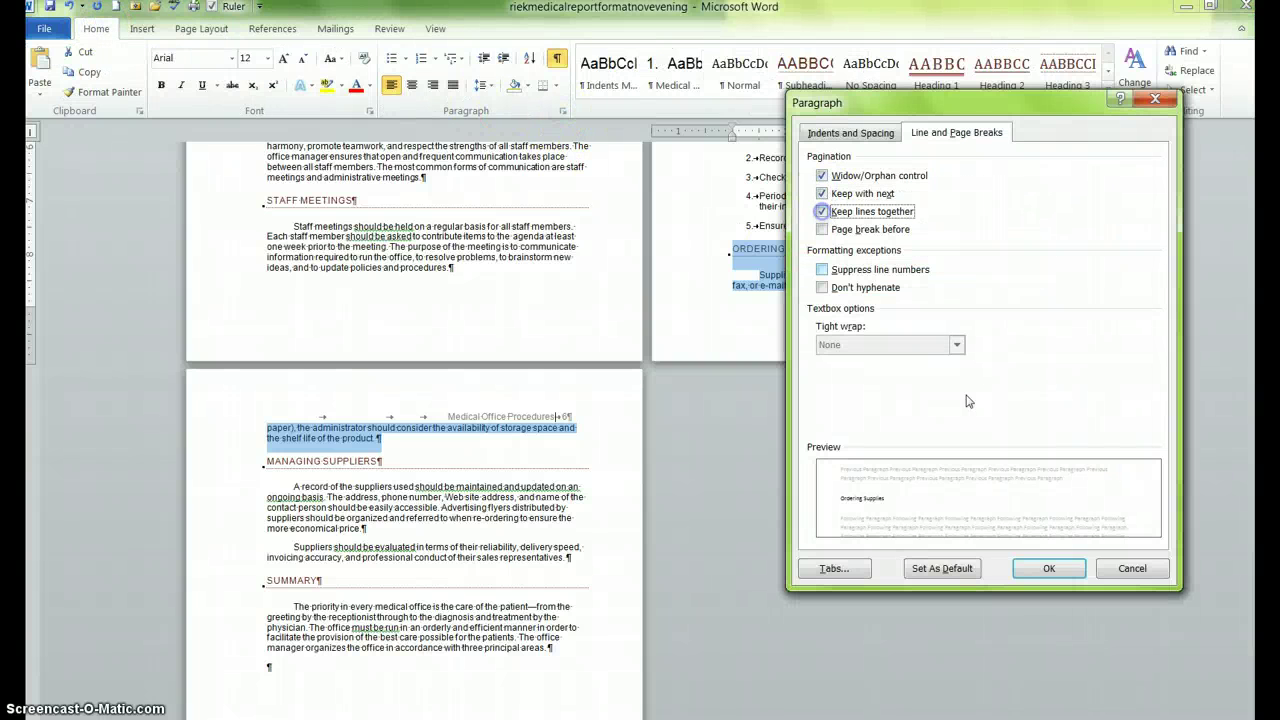
left_click(1049, 568)
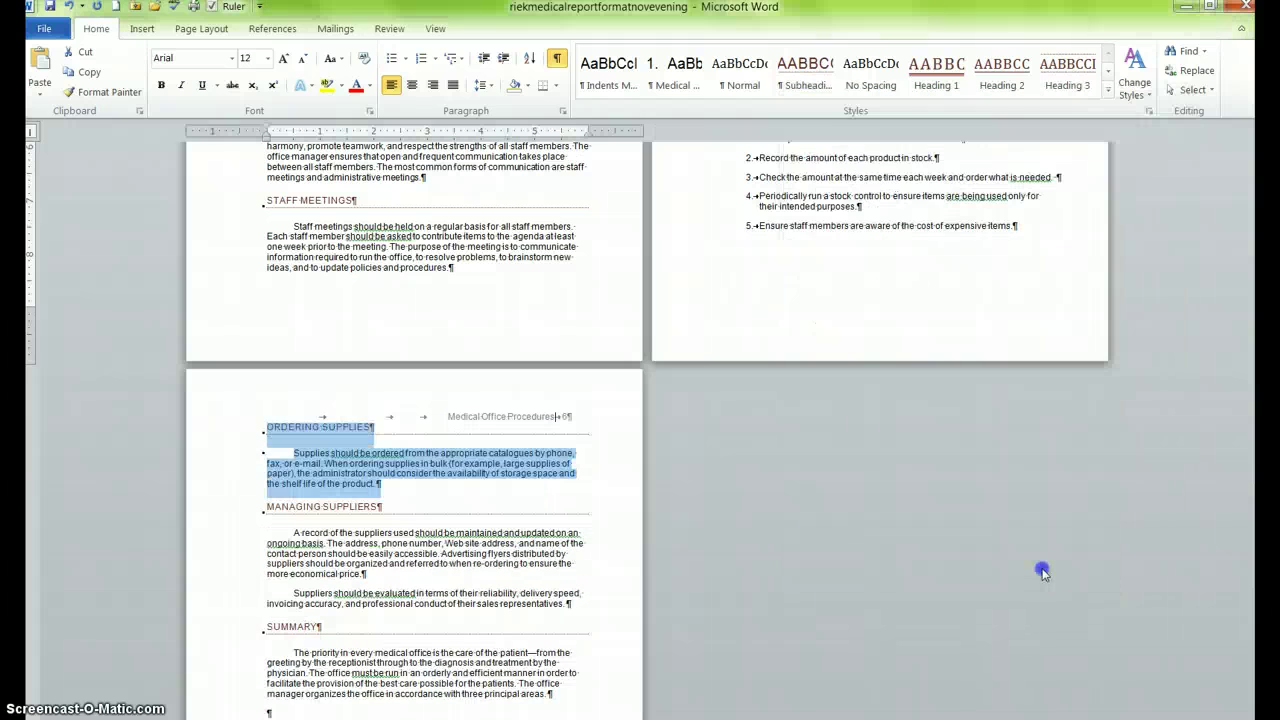
left_click(432, 450)
scroll(436, 438, "down", 3)
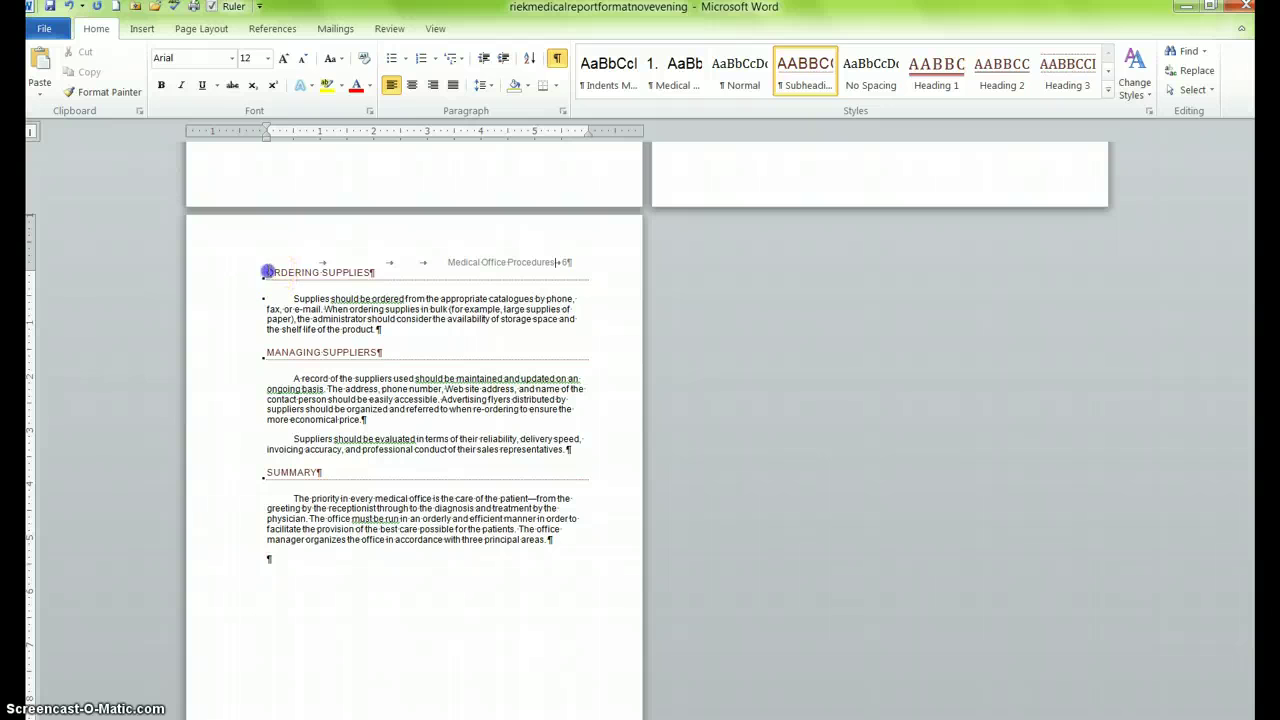
Step: Insert a blank line above the Ordering Supplies heading on page 6
left_click(357, 306)
key("Return")
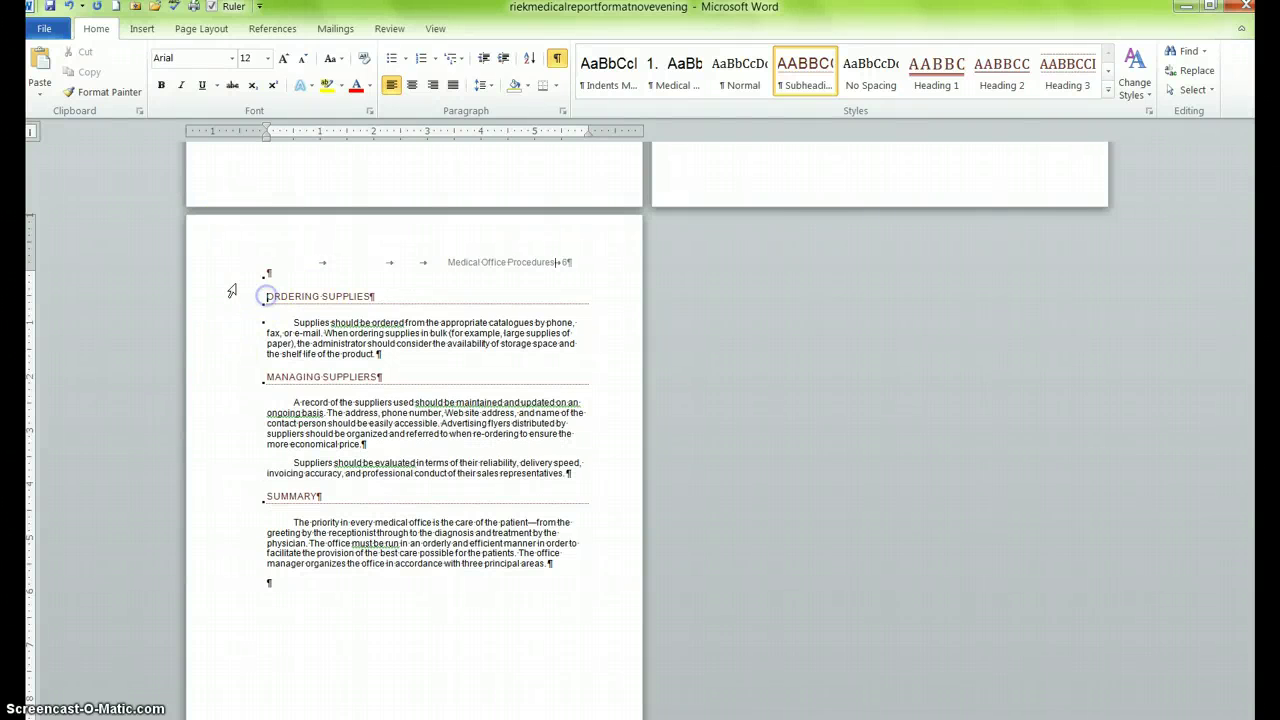
Step: Check the custom margin settings of the section containing the Ordering Supplies heading and accept them for this section
left_click(191, 32)
left_click(146, 97)
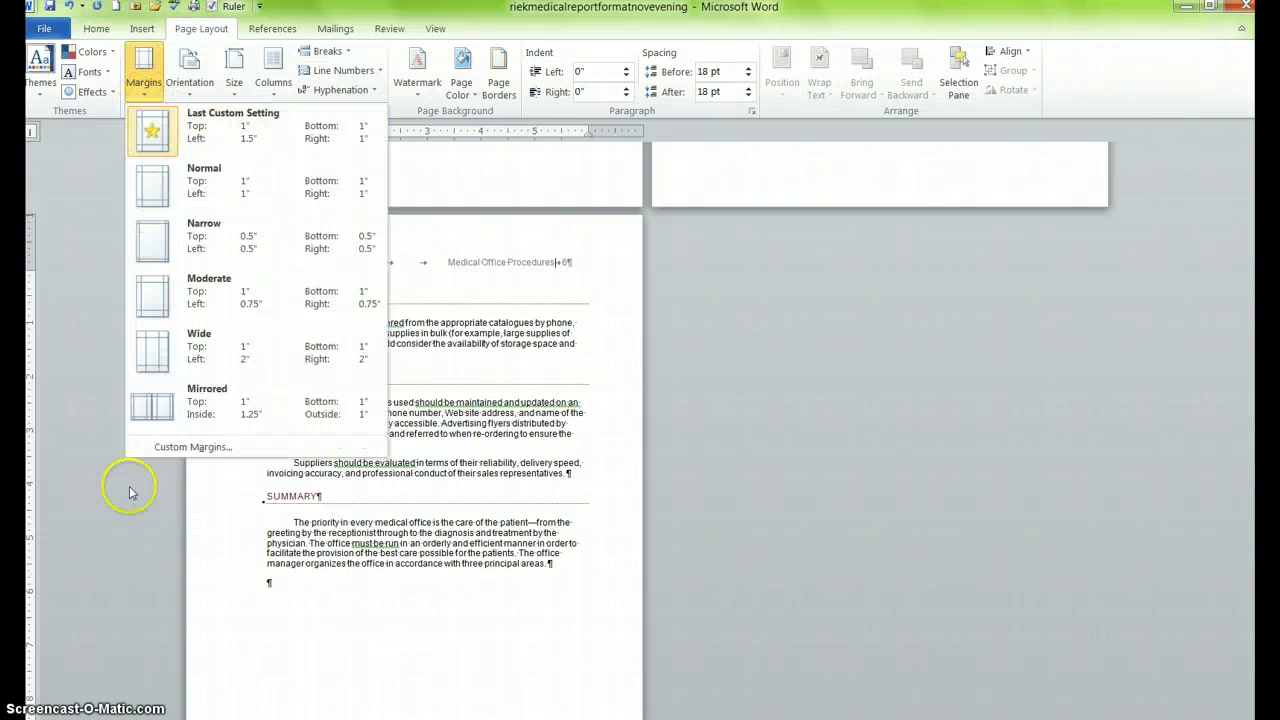
left_click(188, 447)
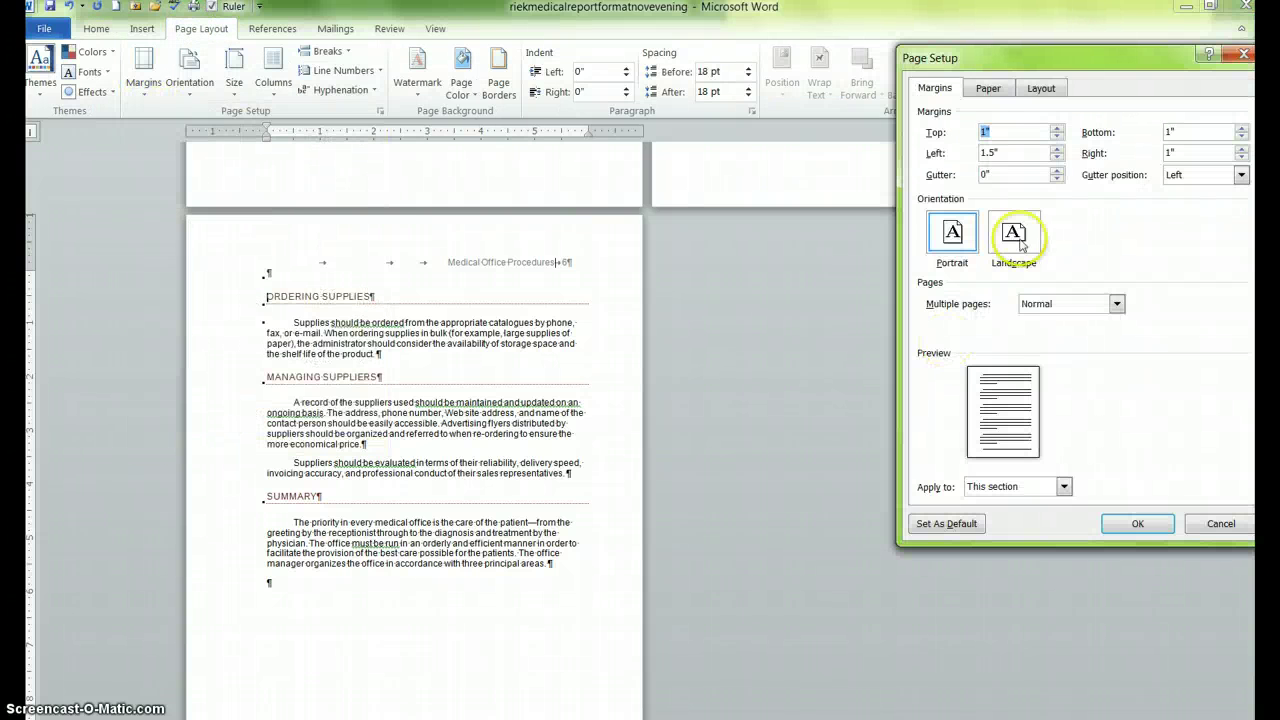
left_click(1138, 524)
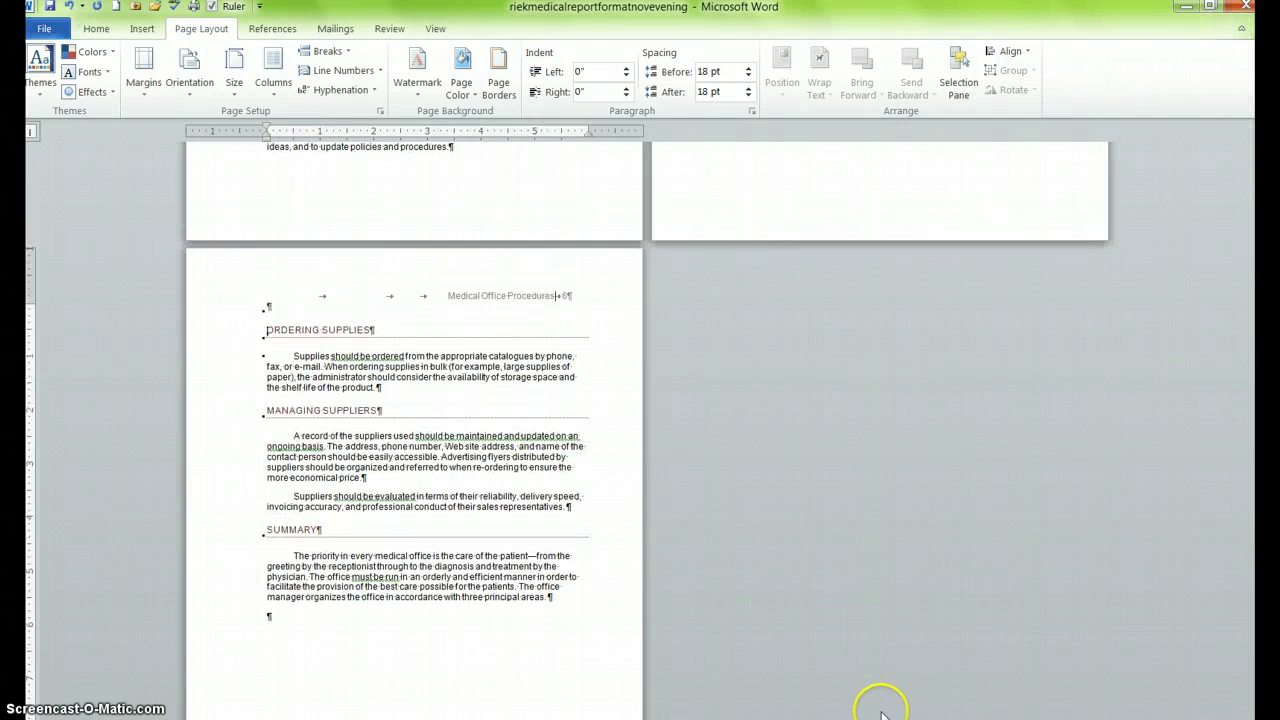
Step: Review the header spacing and page breaks from page 6 back to the Management of the Medical Office title page
scroll(880, 712, "up", 5)
scroll(875, 712, "up", 3)
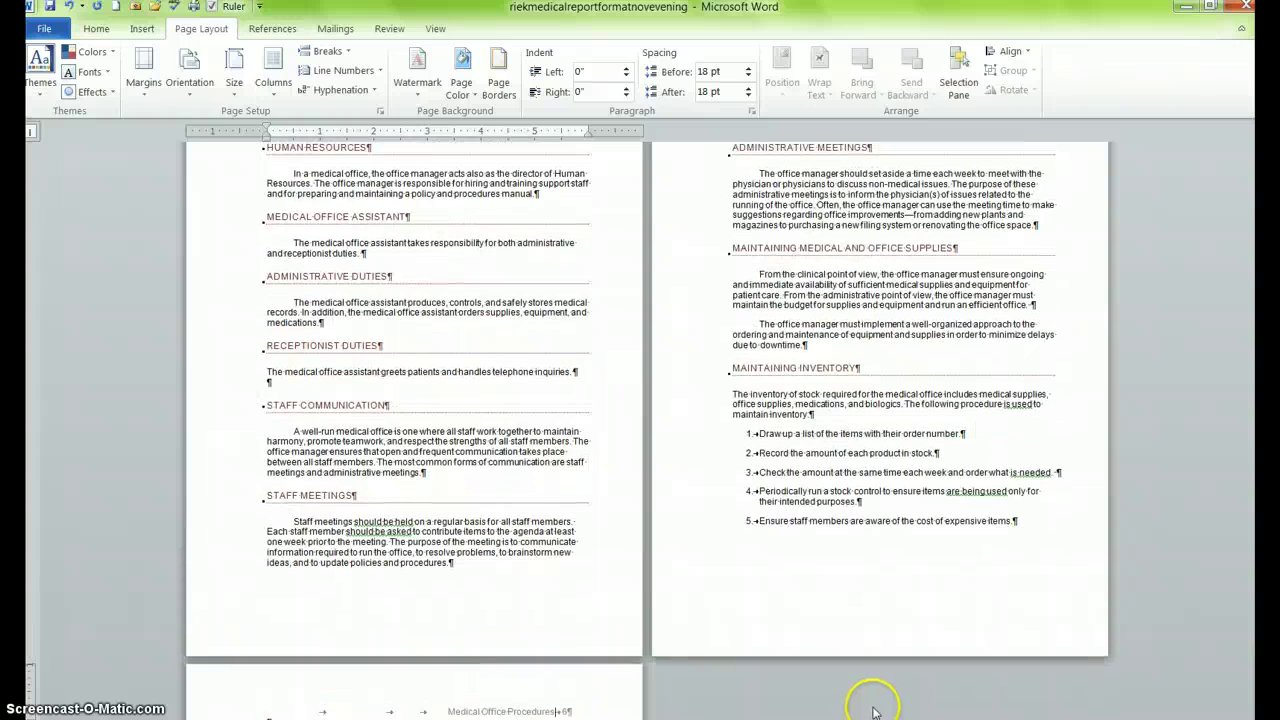
scroll(874, 707, "up", 1)
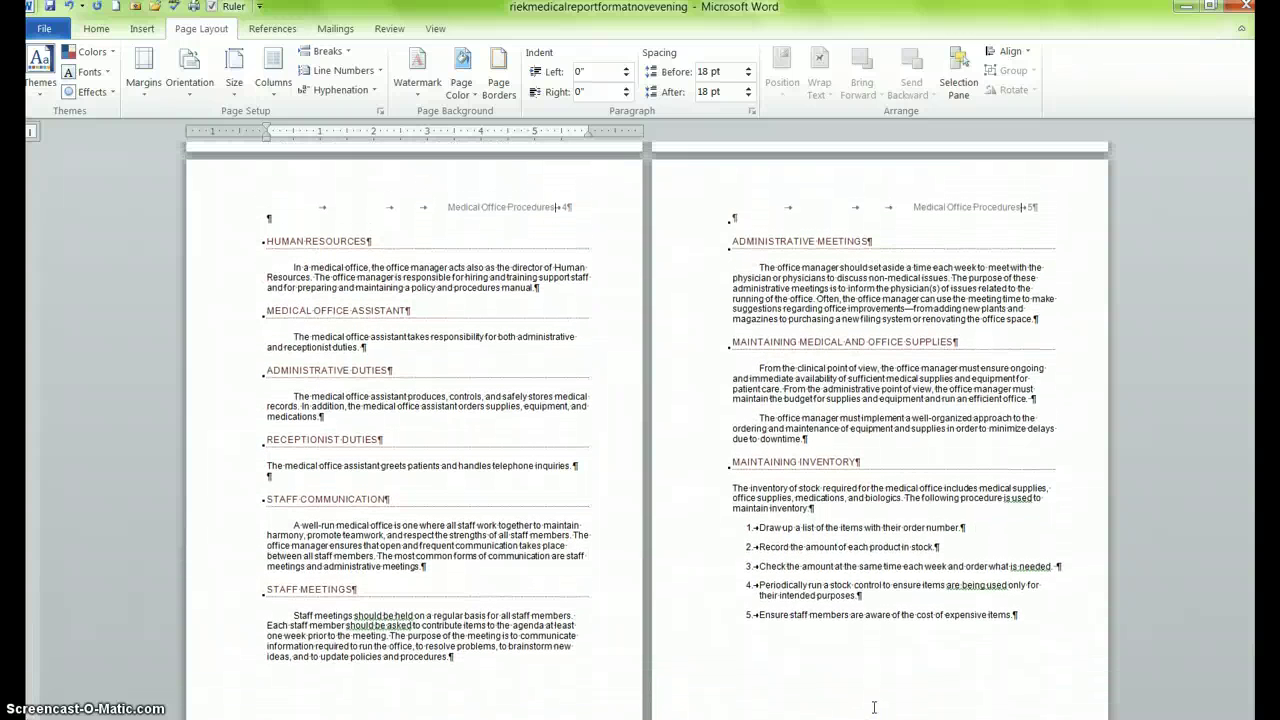
scroll(872, 709, "up", 1)
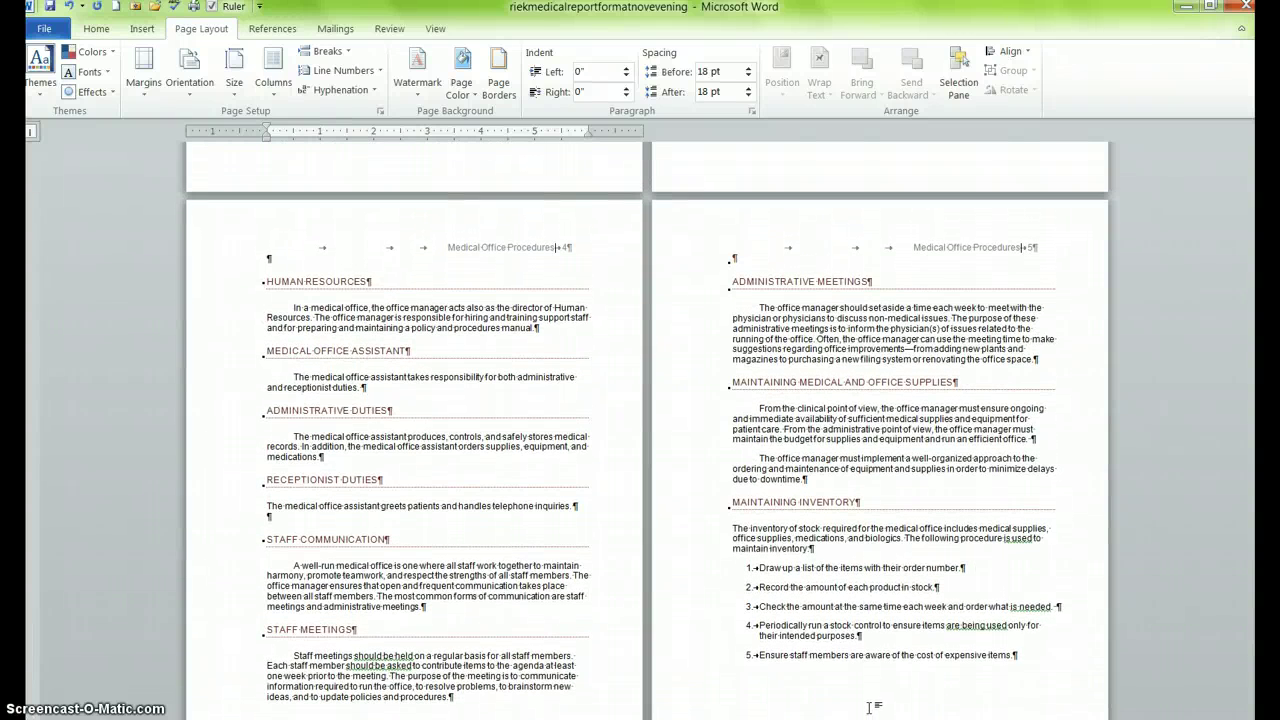
left_click_drag(866, 704, 765, 704)
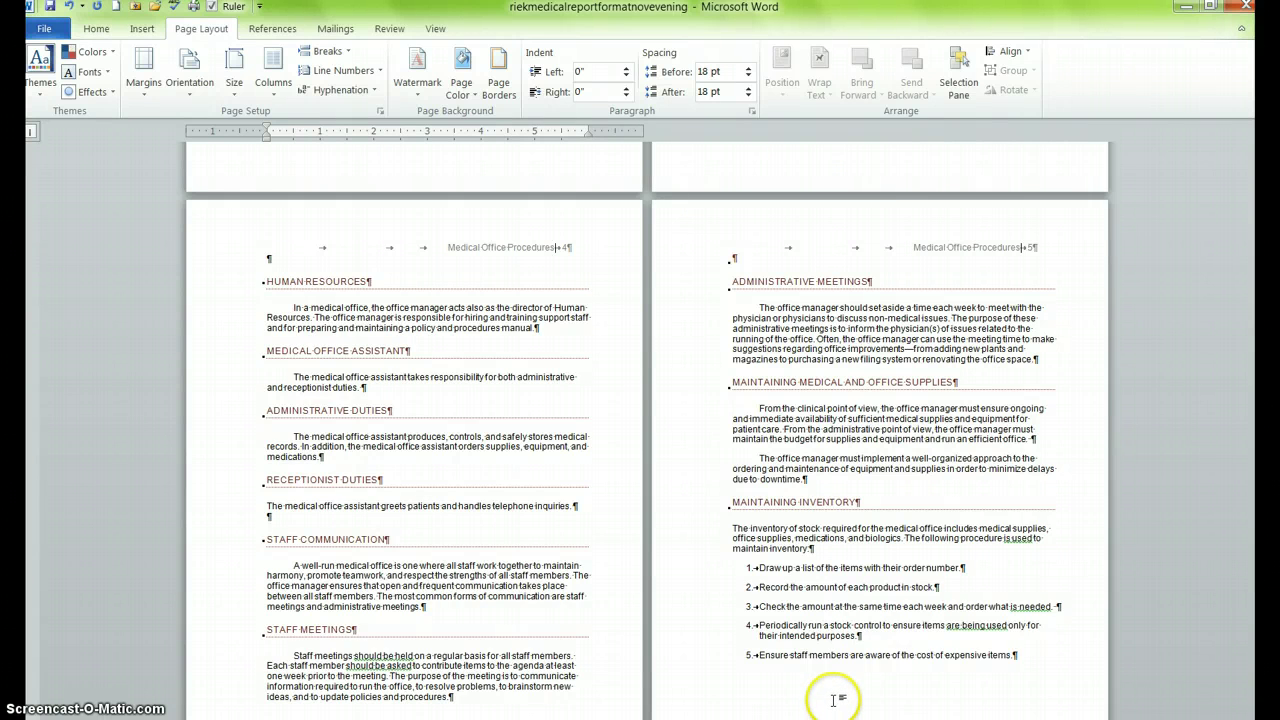
scroll(833, 700, "up", 2)
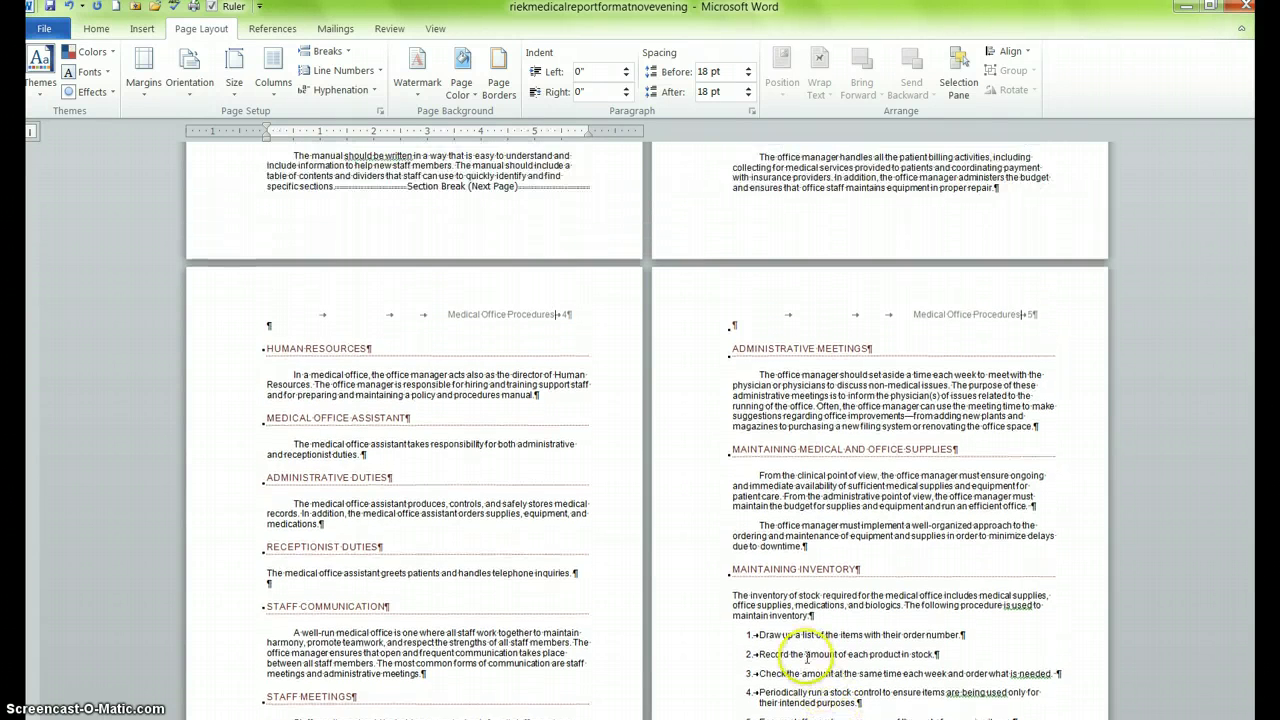
scroll(806, 657, "up", 10)
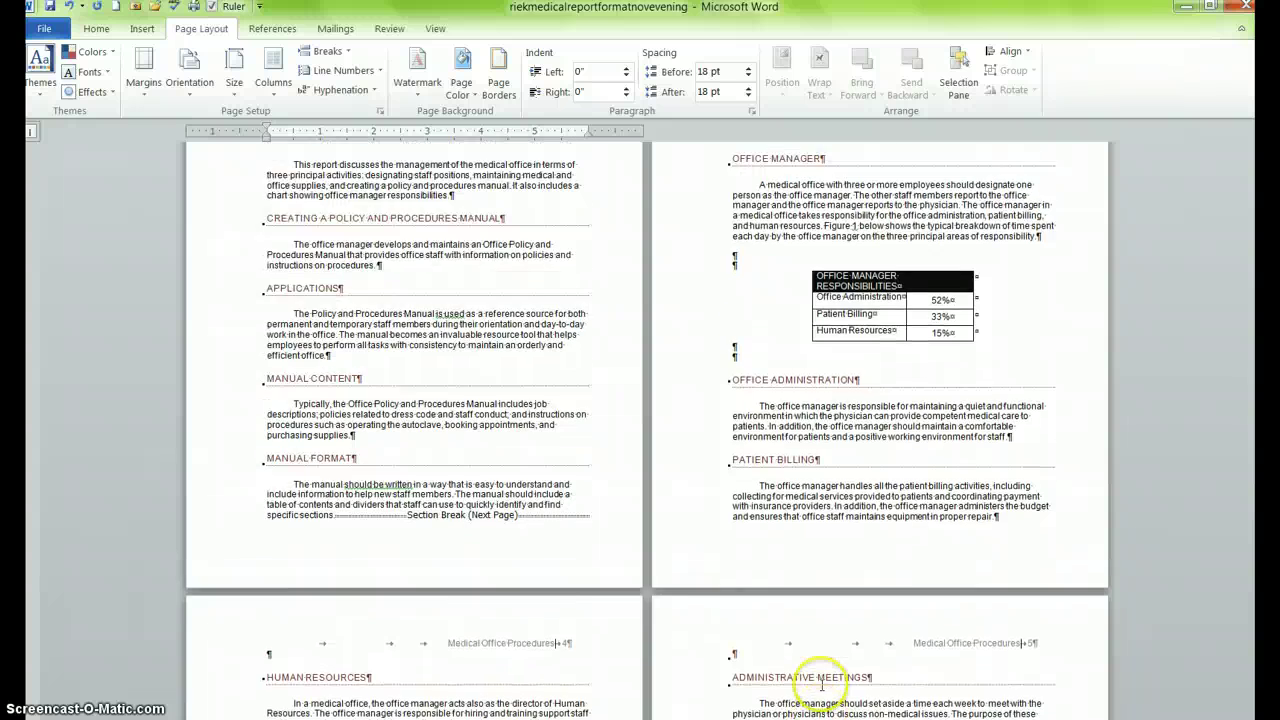
scroll(822, 681, "up", 6)
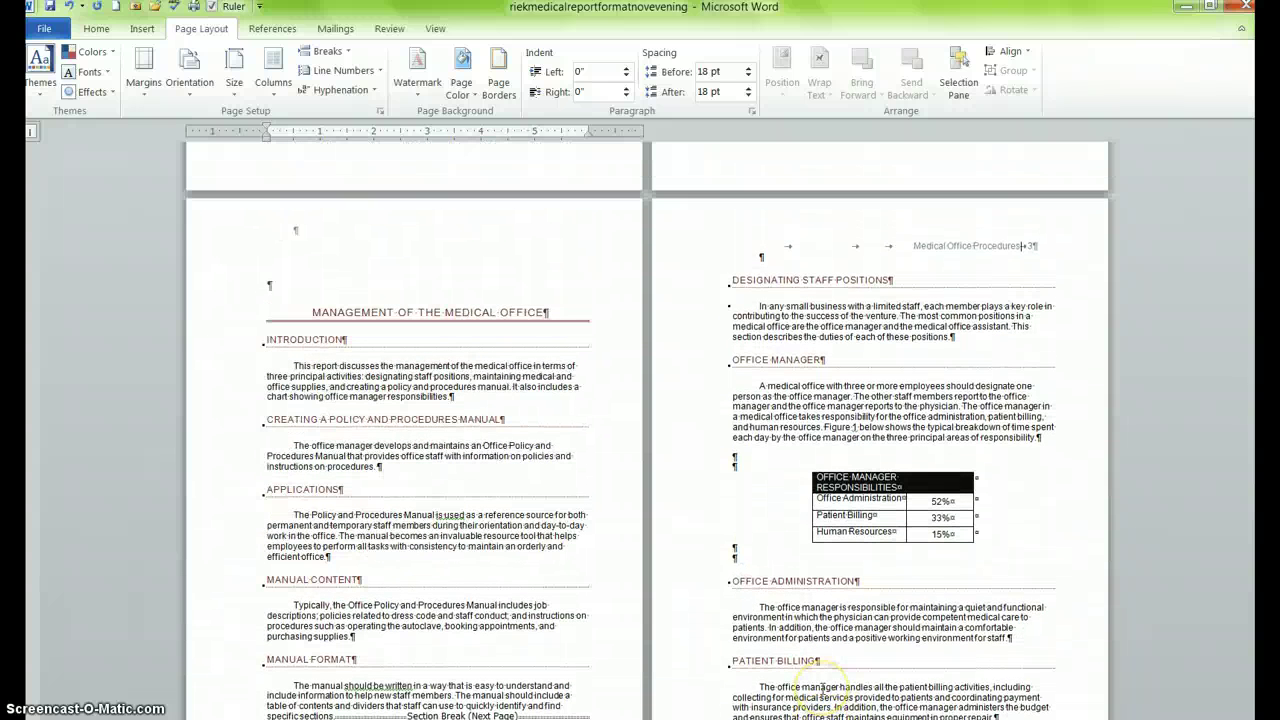